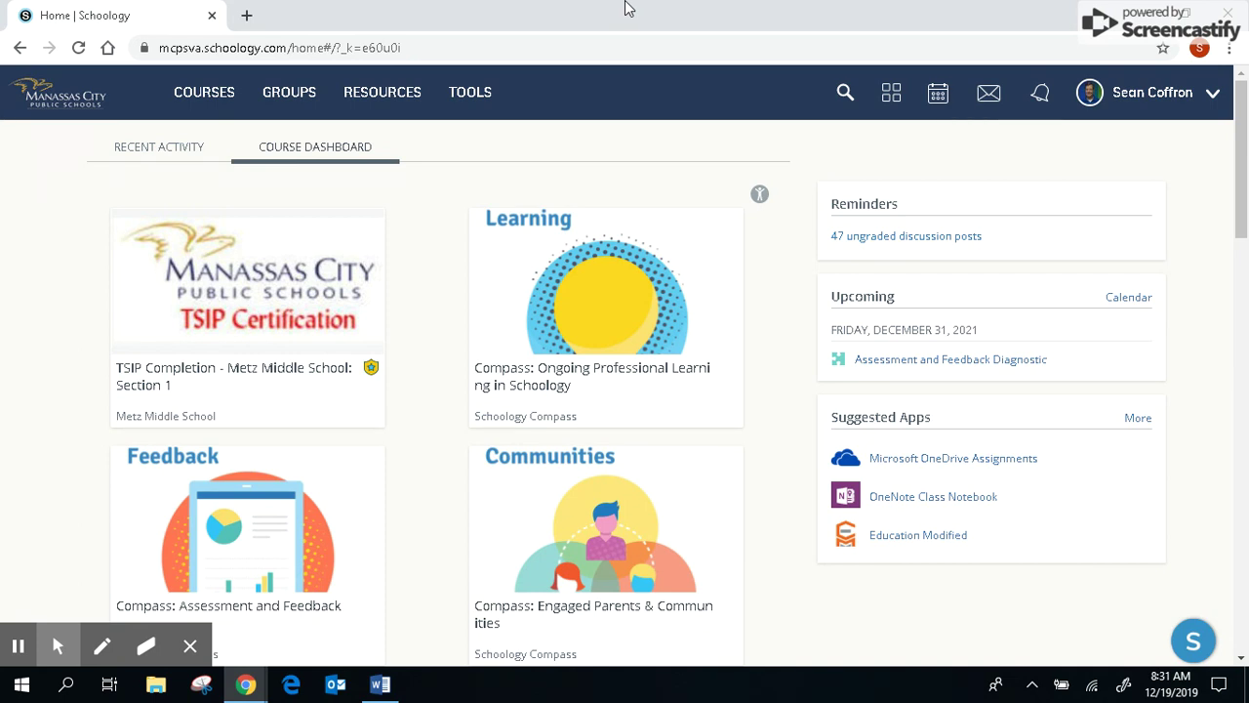
- Add a new assessment named "World War II Quiz" to the personal resources
click(415, 97)
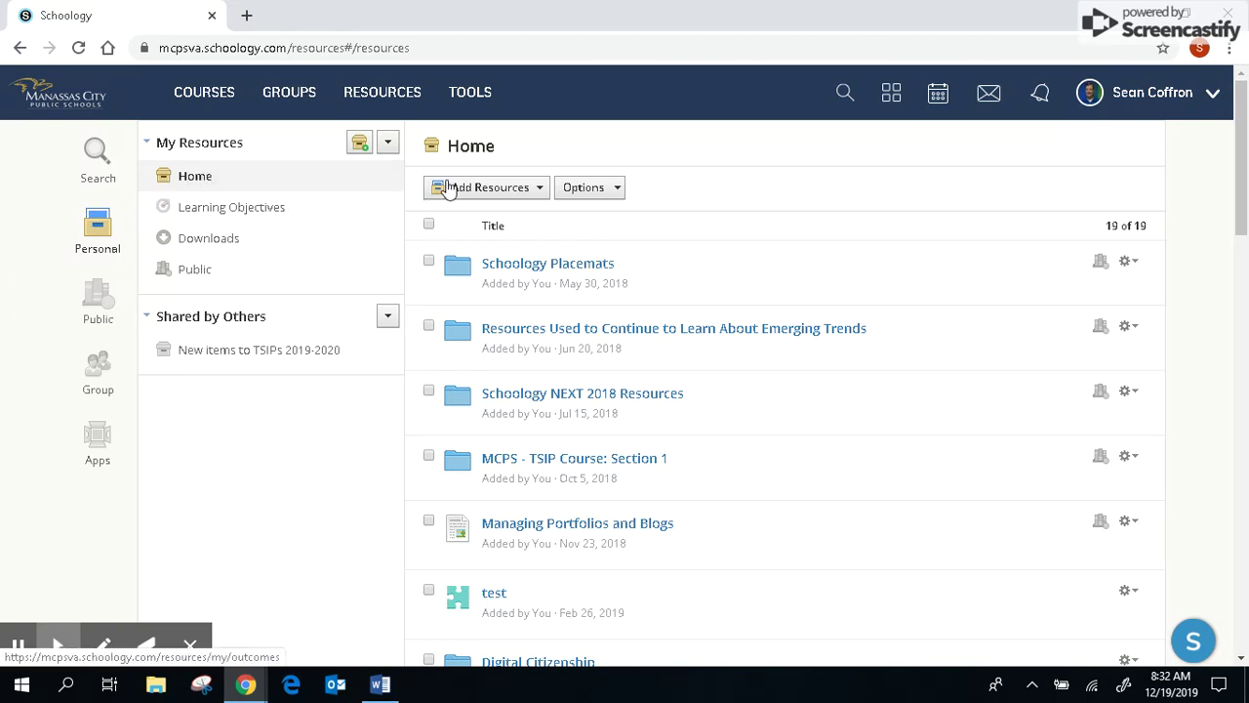
click(485, 189)
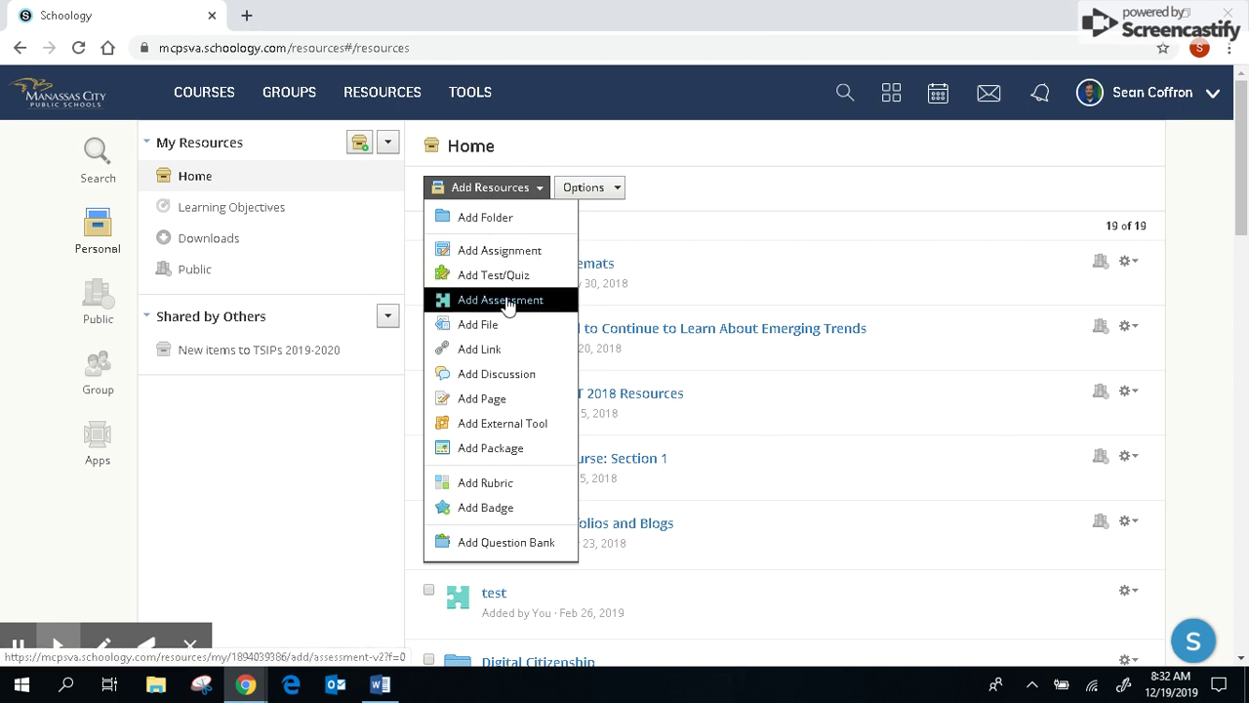
click(552, 308)
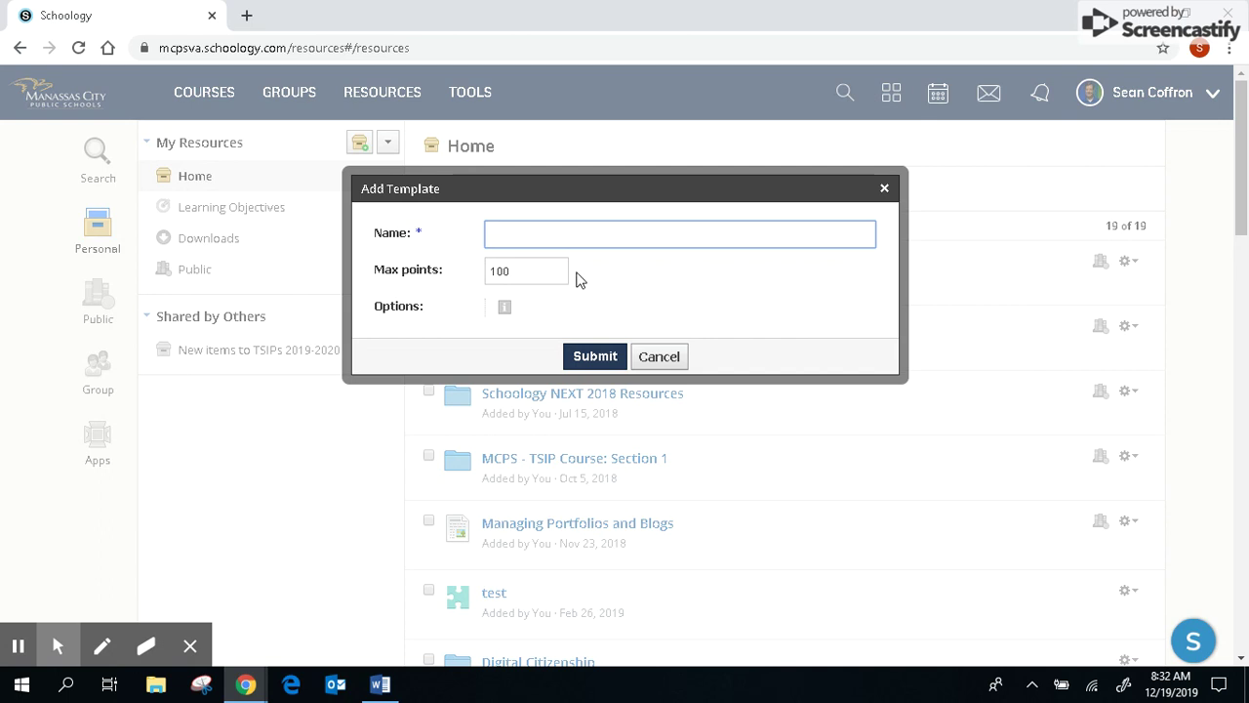
text(Wor)
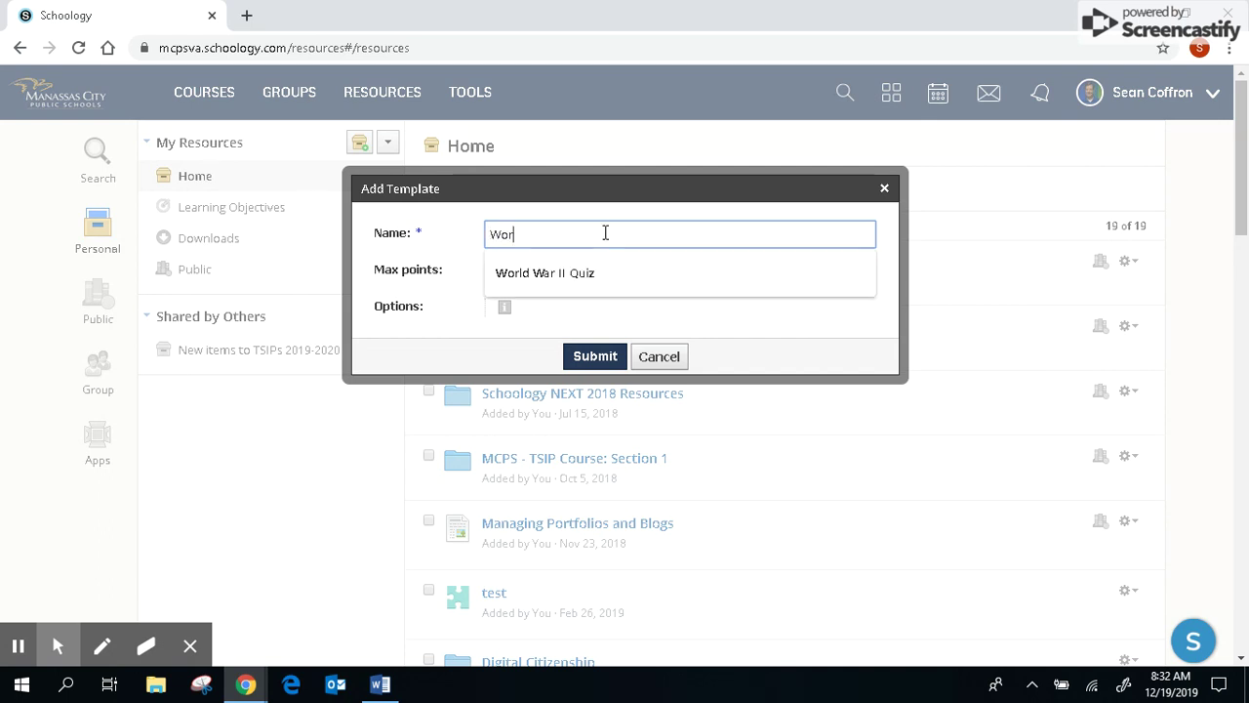
text(ld War II Quiz)
key(Tab)
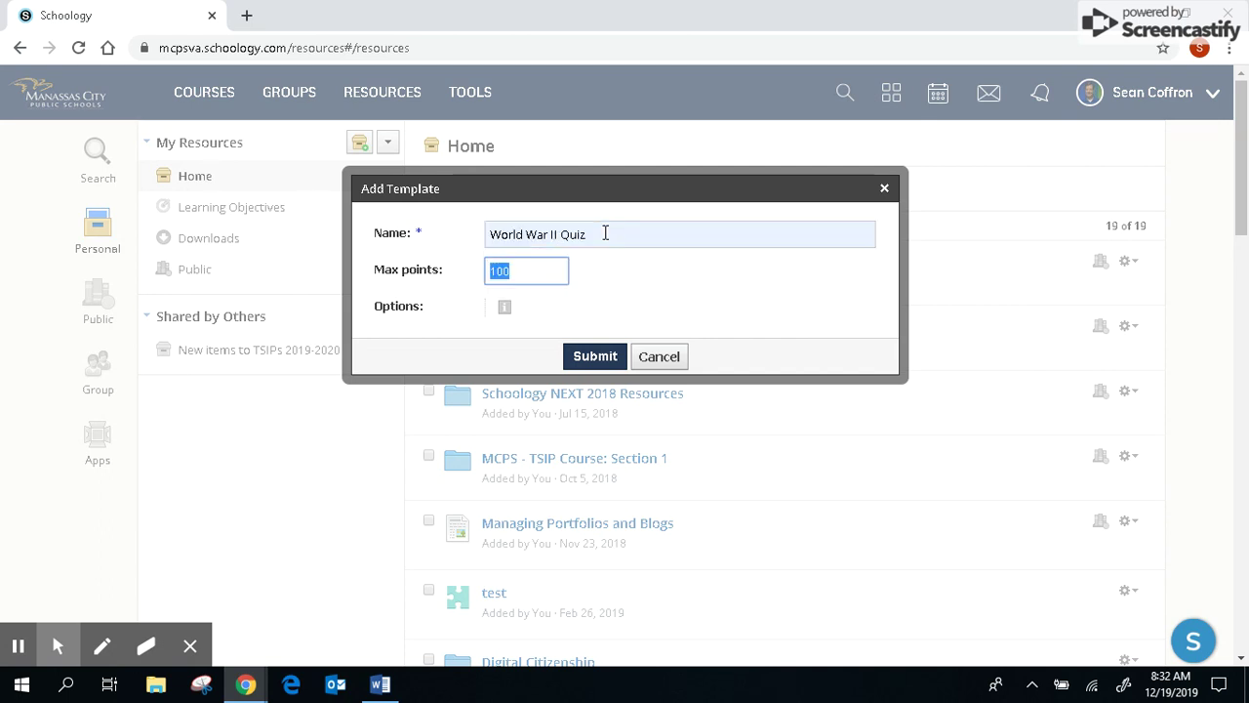
click(605, 356)
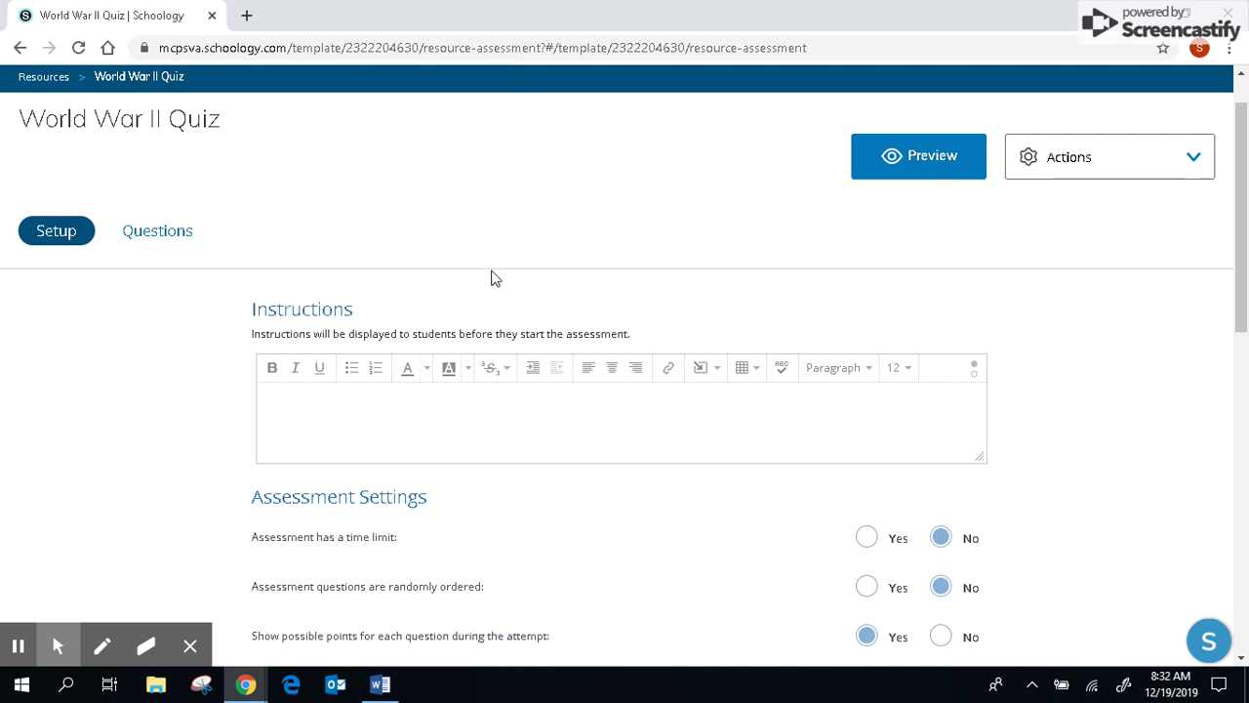
- Start a Highlight Hotspot question in the World War II Quiz
click(156, 235)
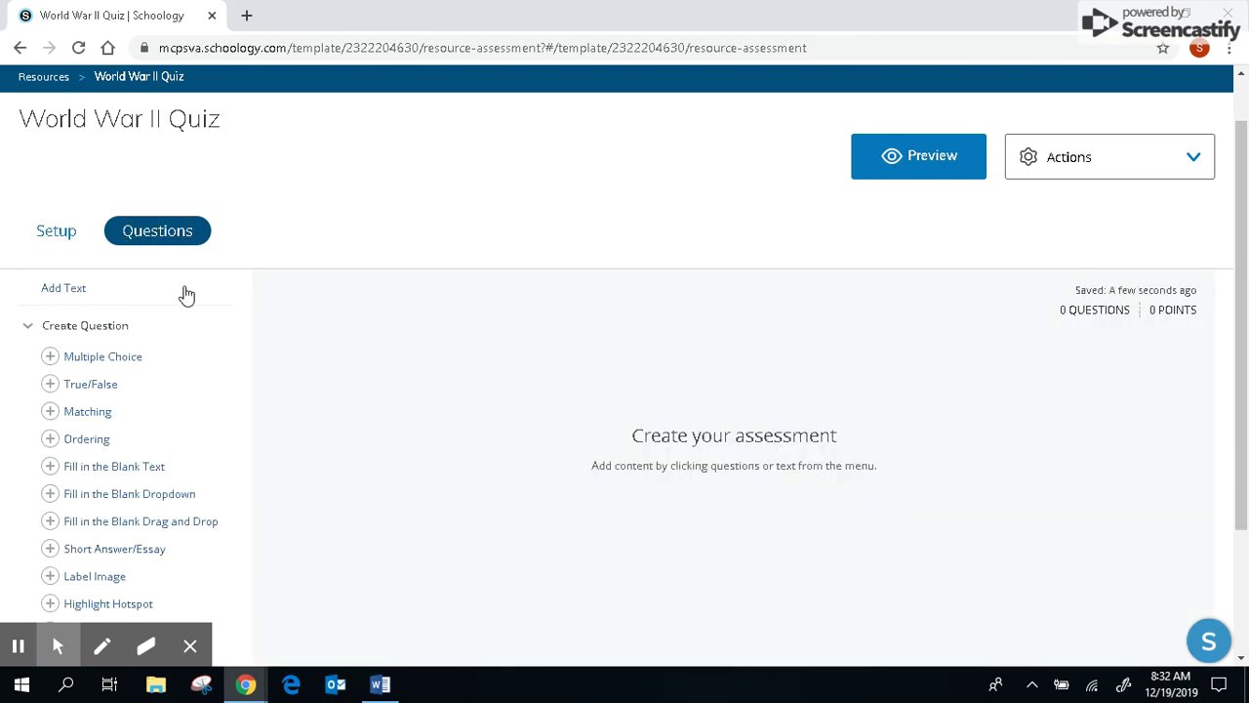
scroll(198, 321, down, 1)
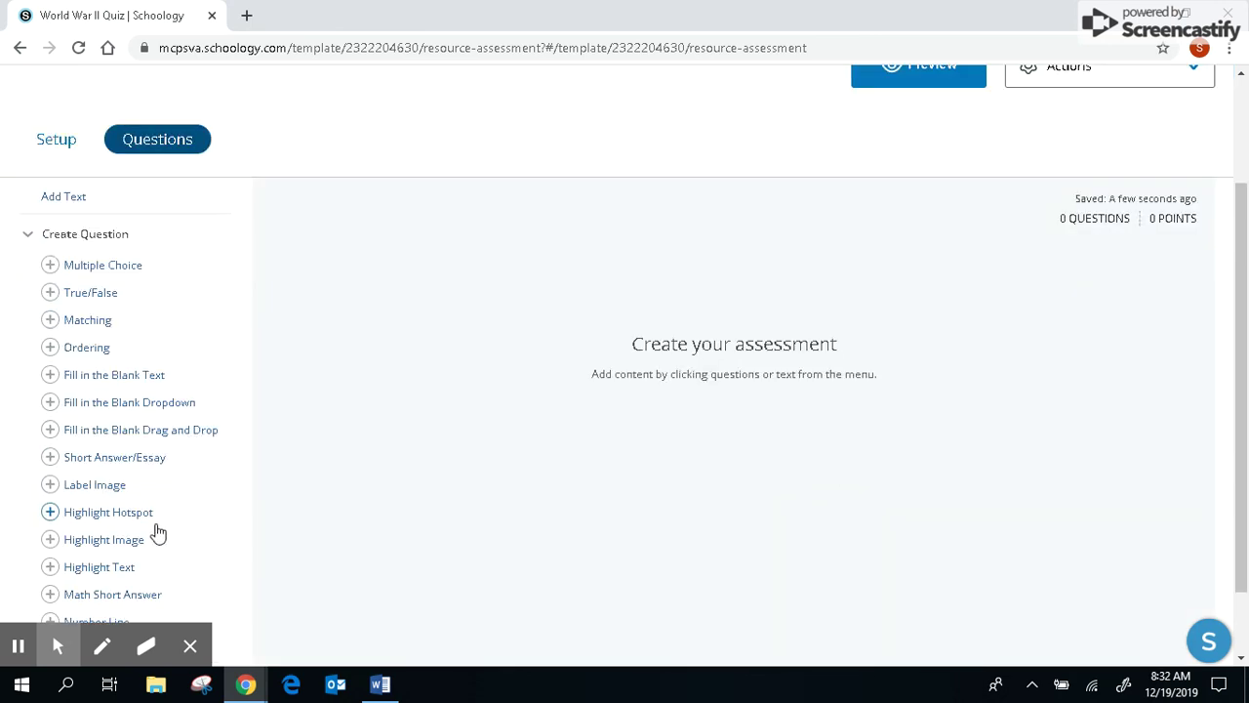
click(107, 512)
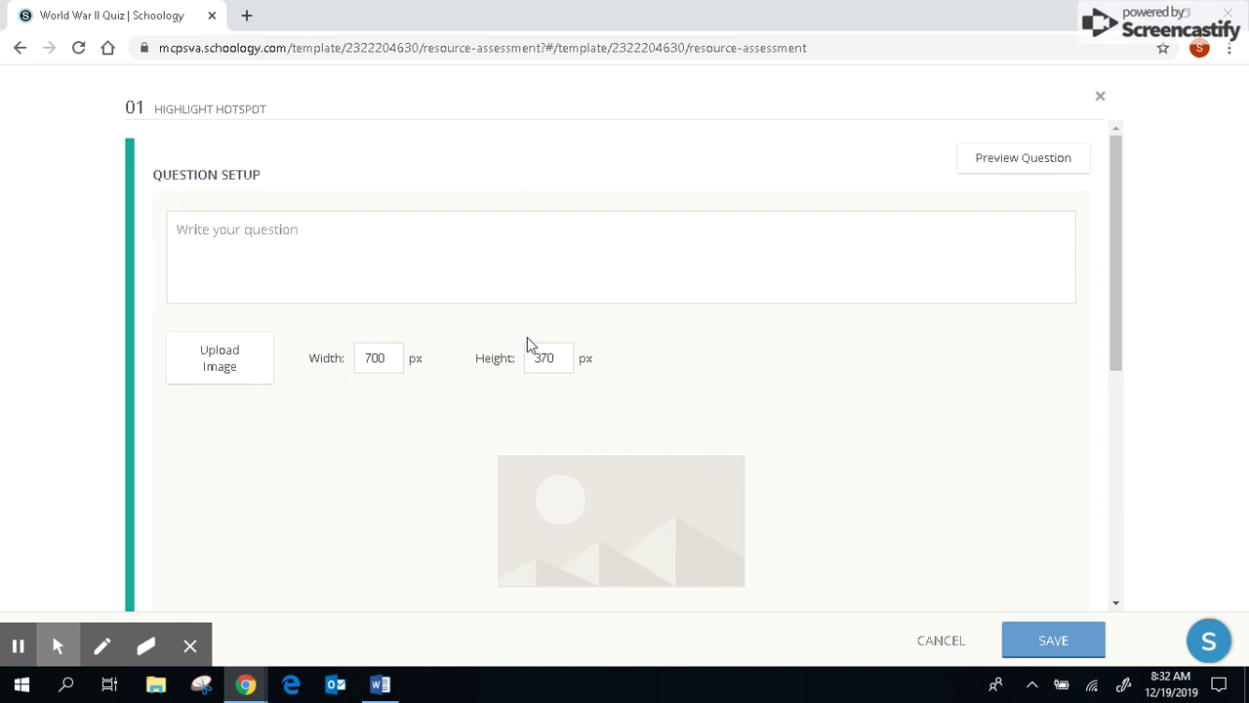
- Upload the WWIIMap image from the Desktop as the hotspot question's picture
click(199, 380)
click(618, 349)
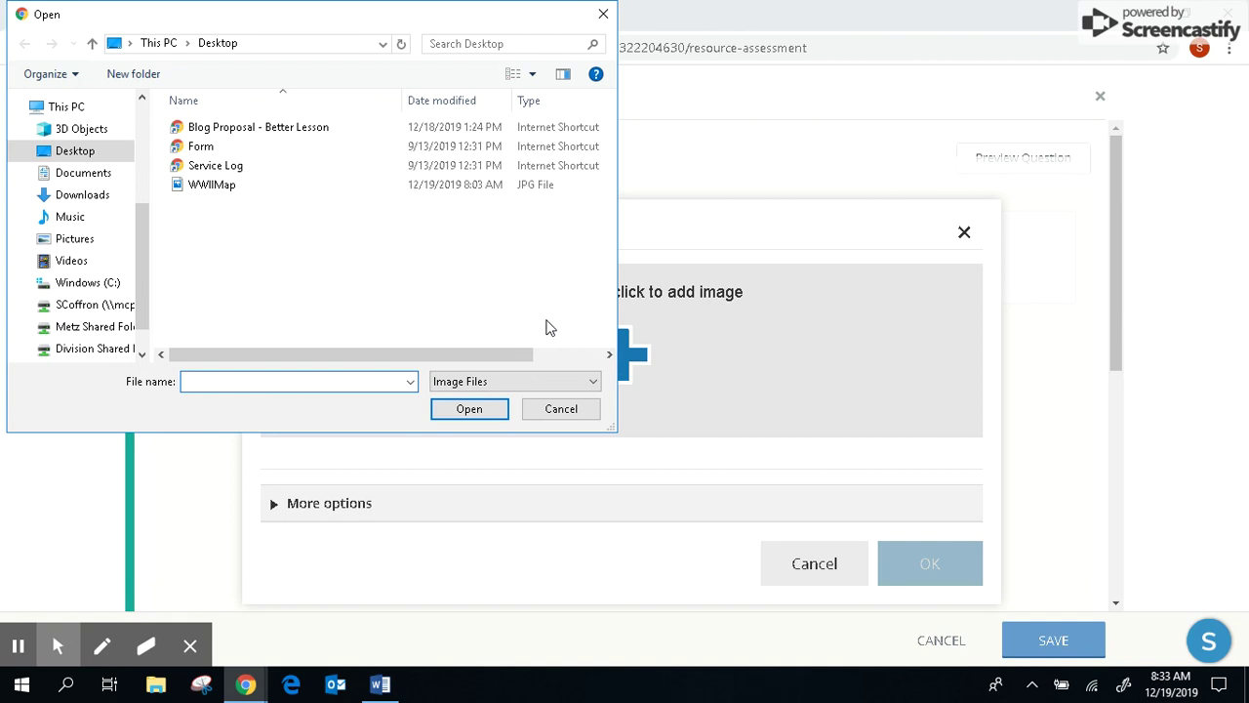
click(234, 187)
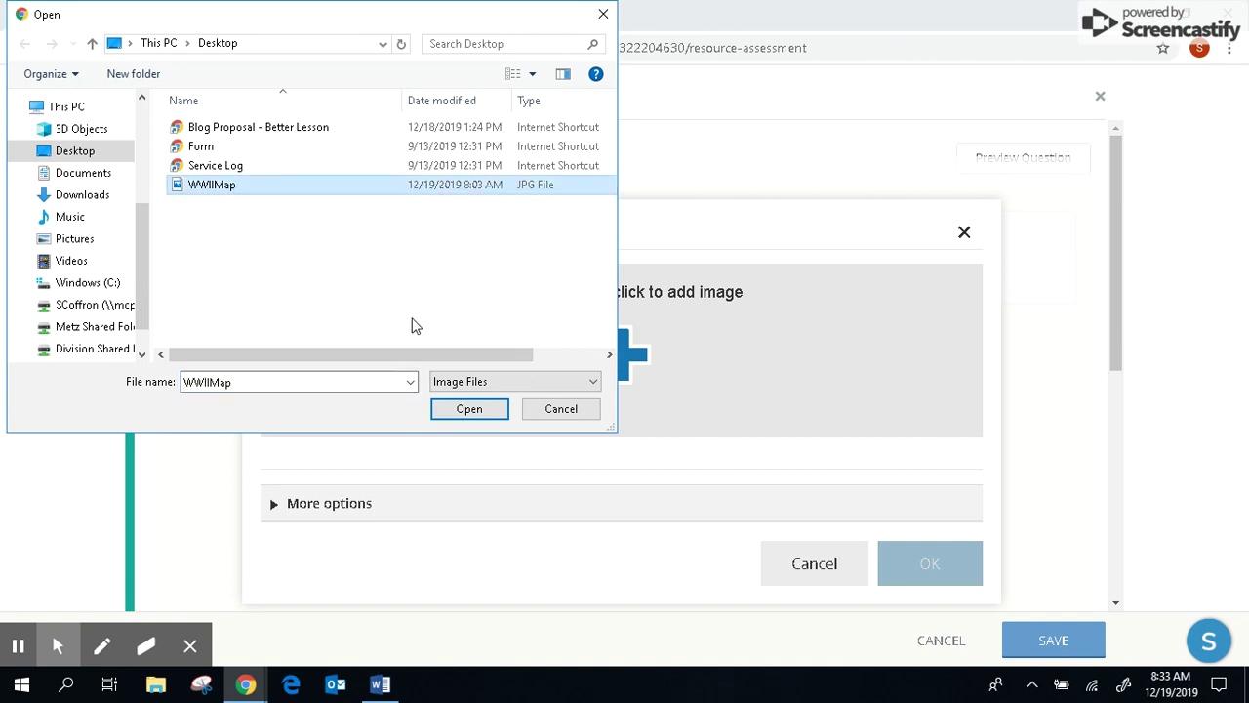
click(479, 410)
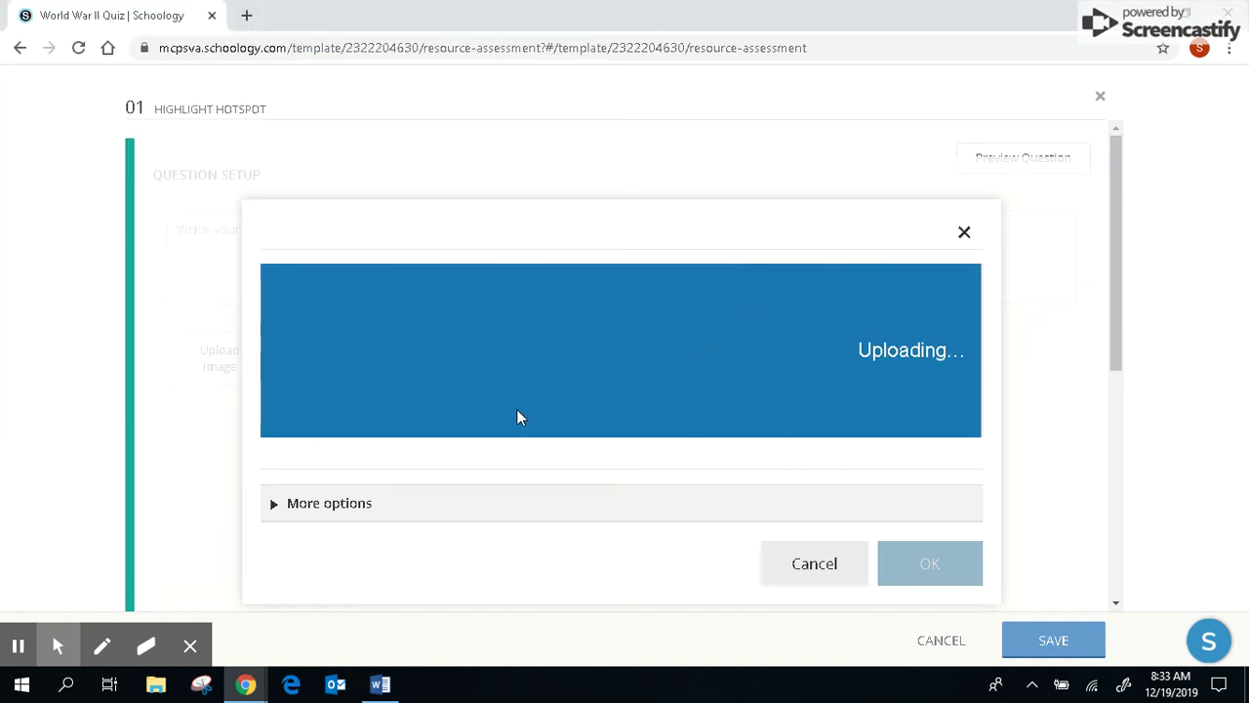
scroll(761, 524, down, 2)
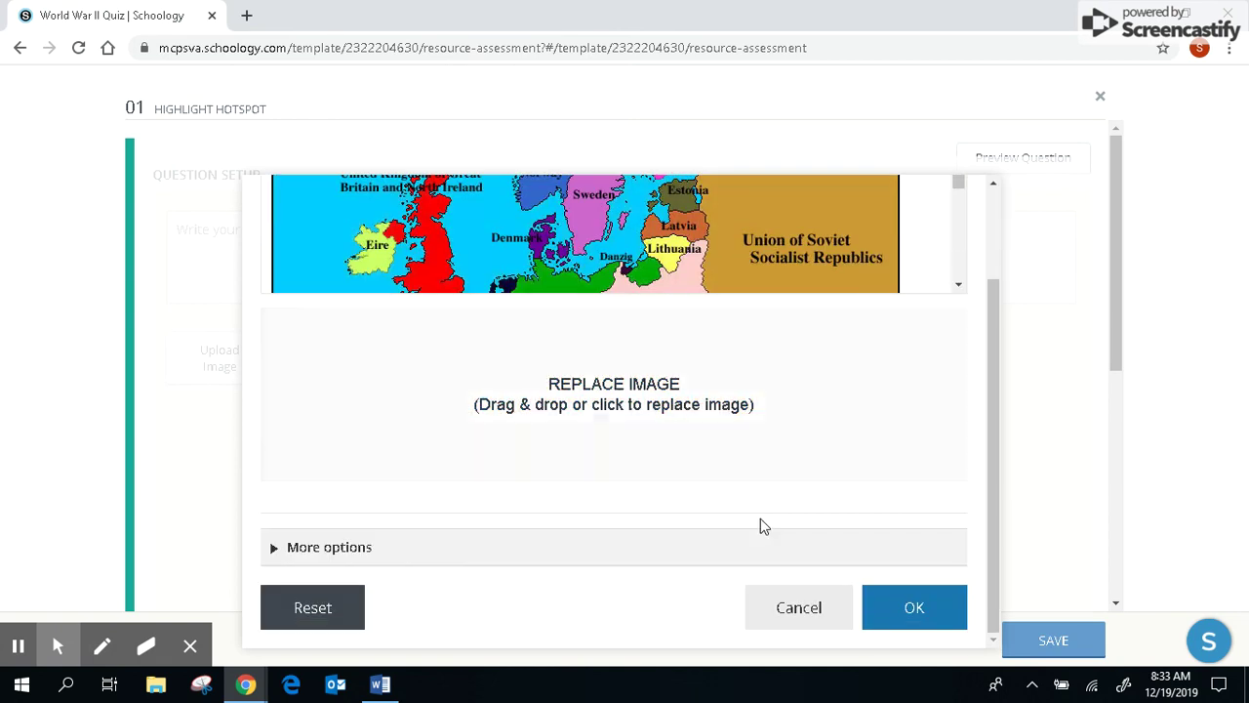
click(917, 608)
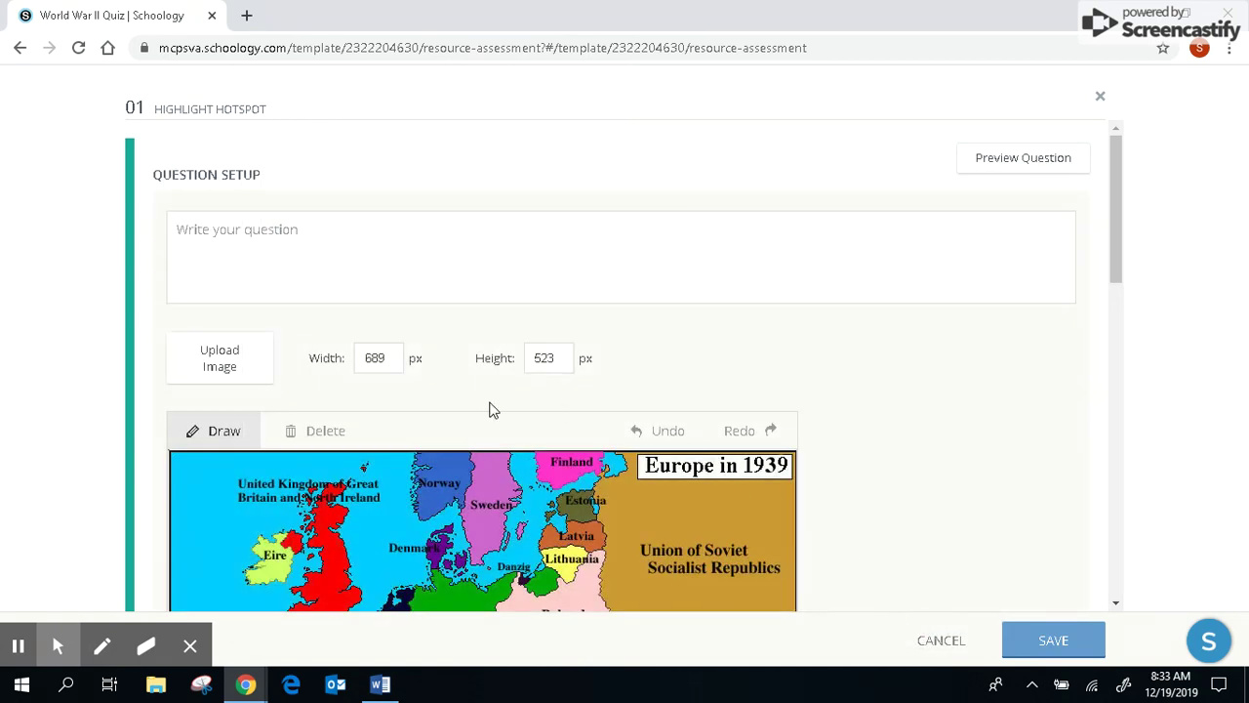
- Enter the question text "In which country was Archduke Ferdinand assassinated, starting World War I?"
click(347, 240)
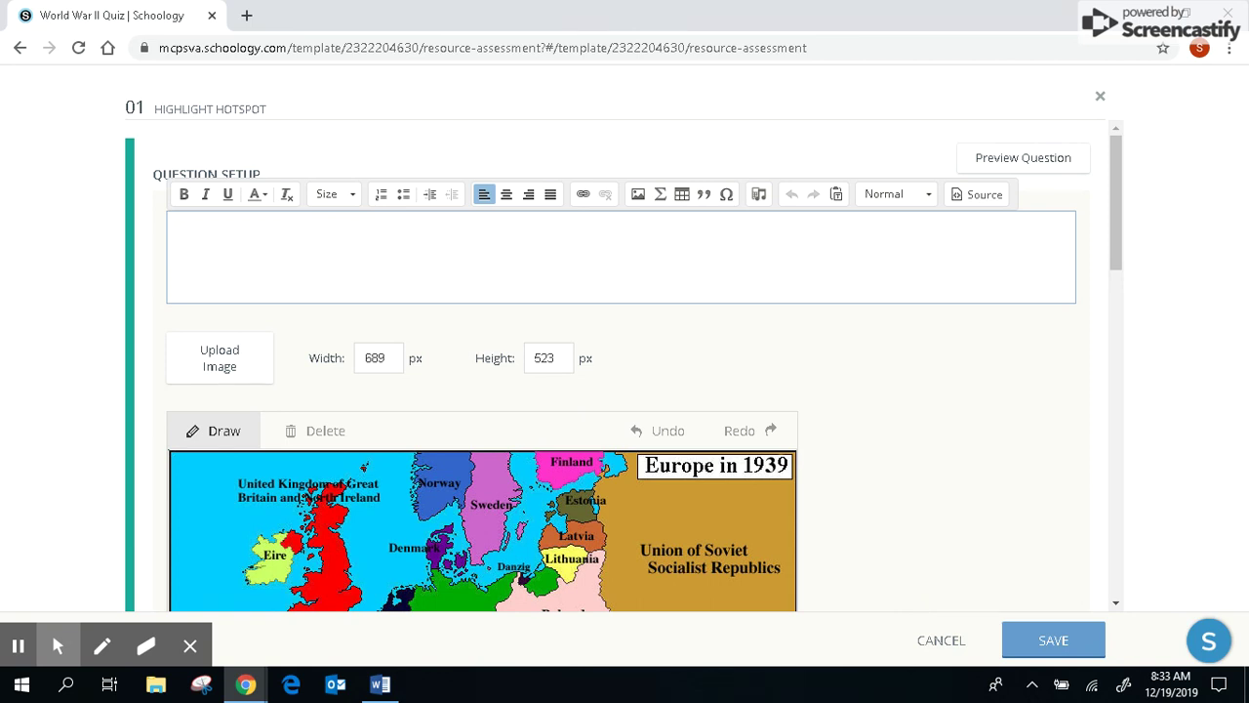
key(alt+Tab)
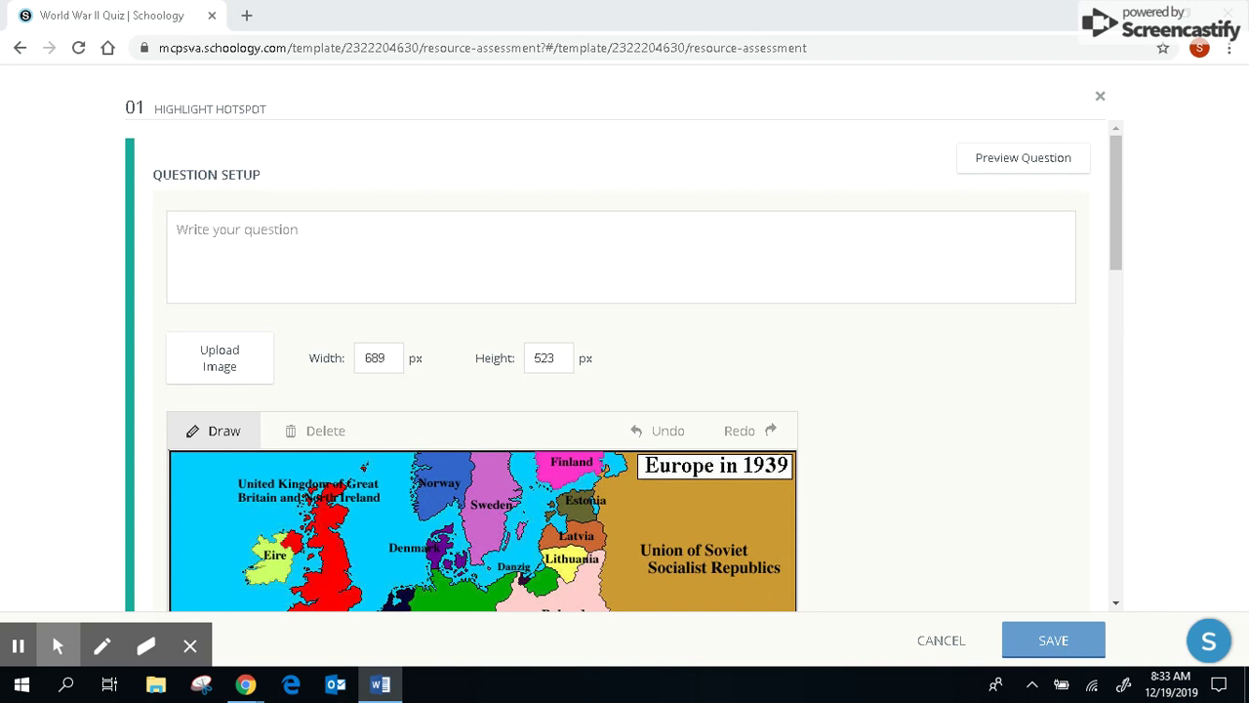
click(599, 239)
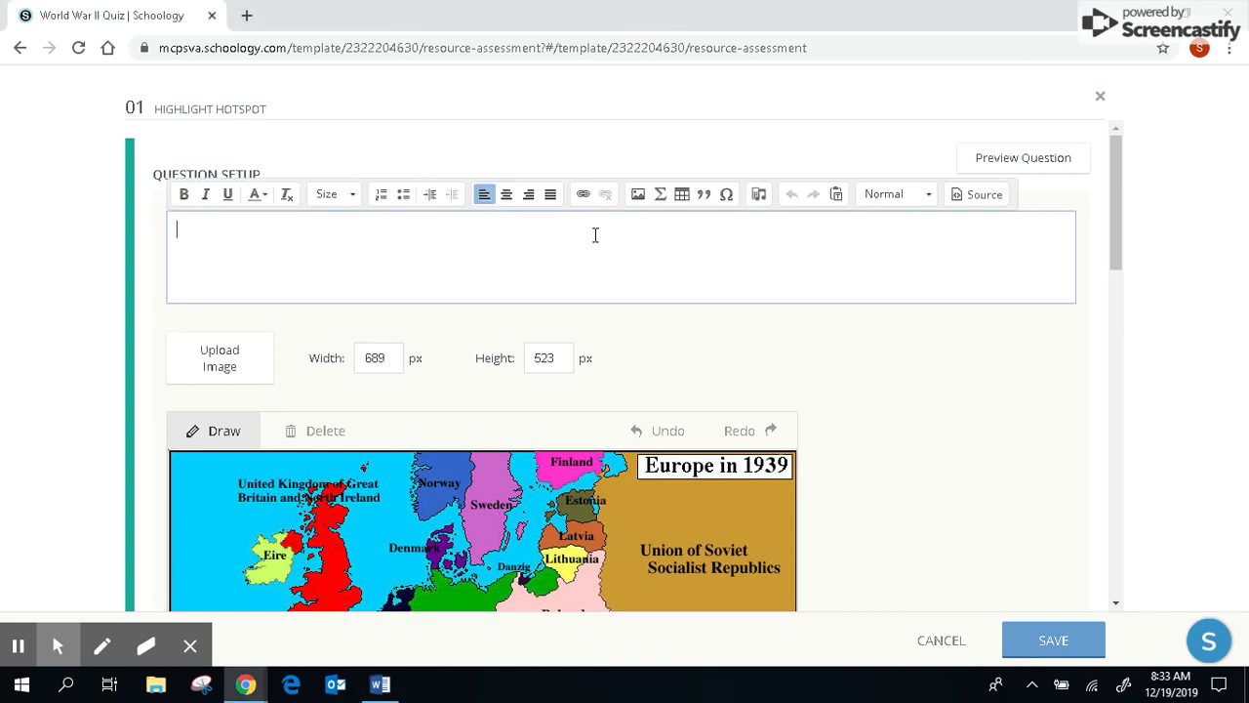
text(In which country was Archduke Ferdinand assassinated, starting World War I?)
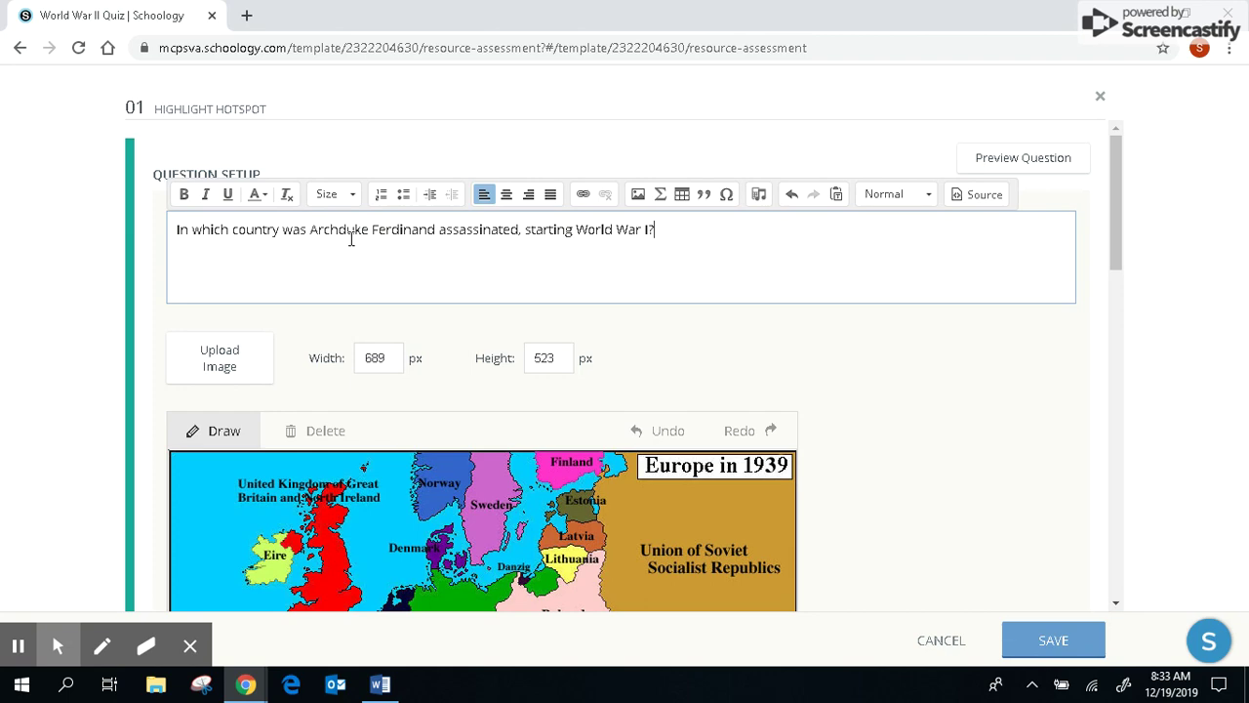
- Draw a closed hotspot region around the United Kingdom and Eire on the map
scroll(370, 241, down, 2)
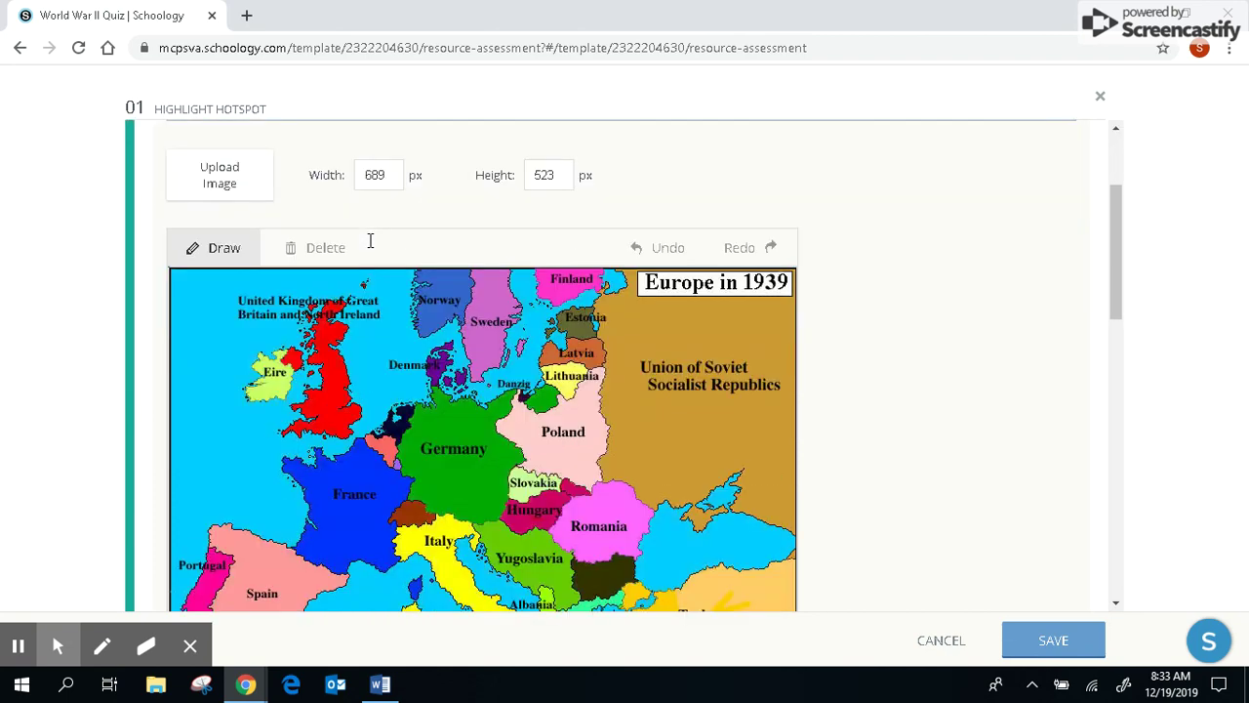
scroll(369, 240, down, 1)
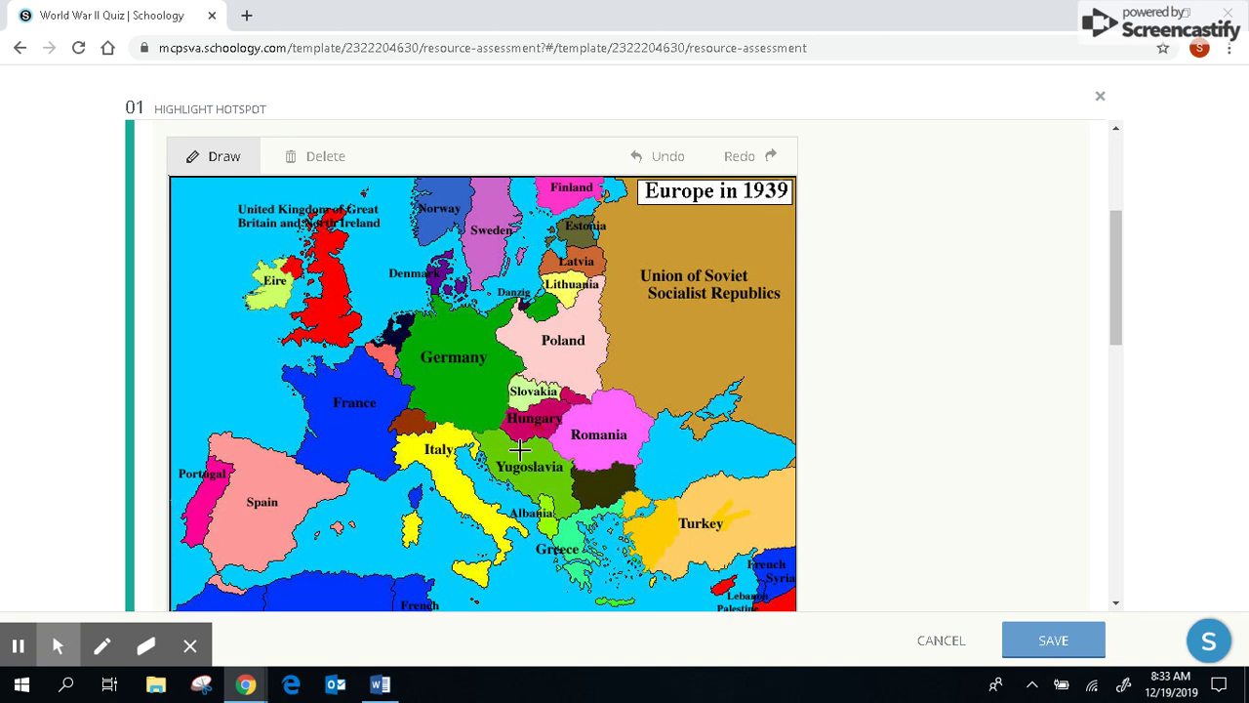
click(226, 163)
scroll(325, 200, down, 1)
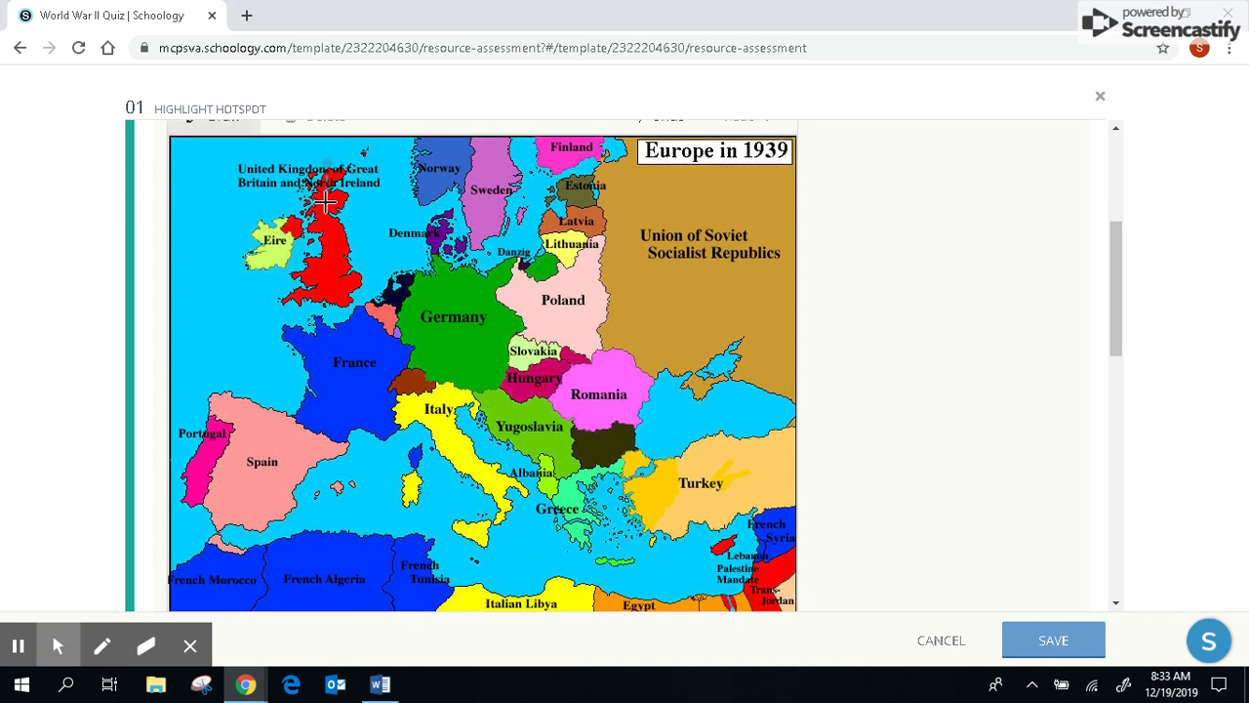
click(228, 253)
click(284, 303)
click(370, 226)
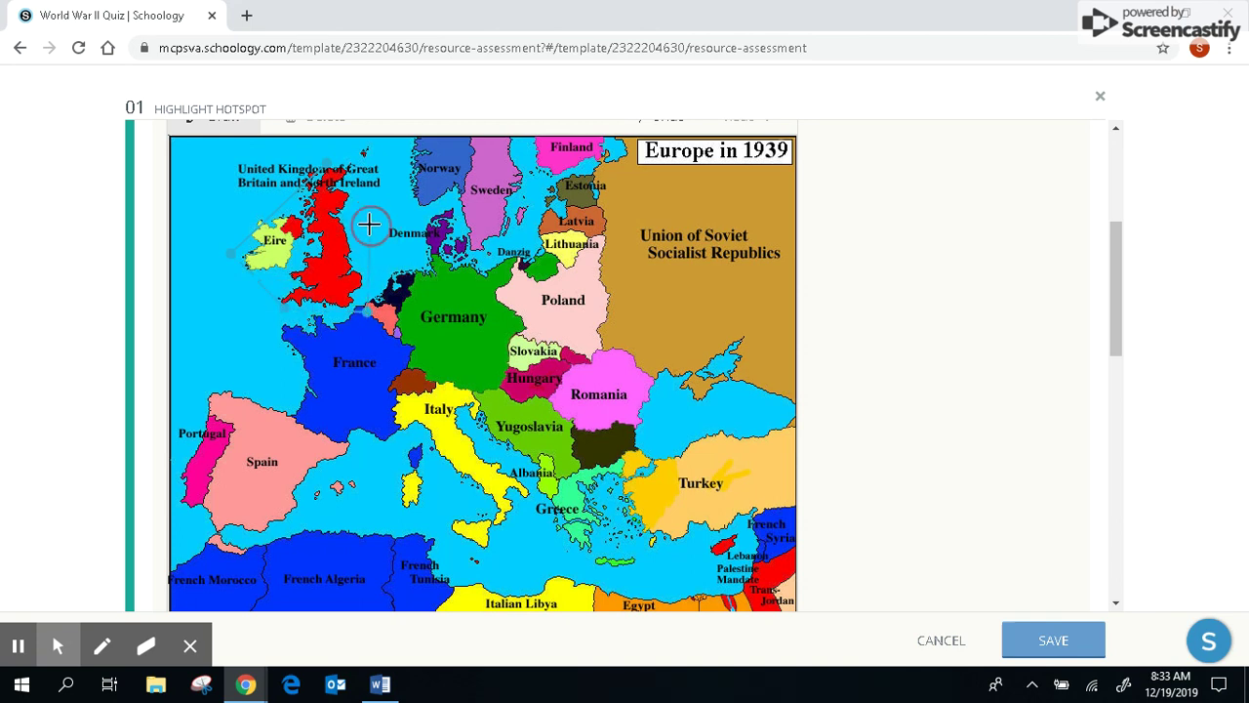
click(329, 161)
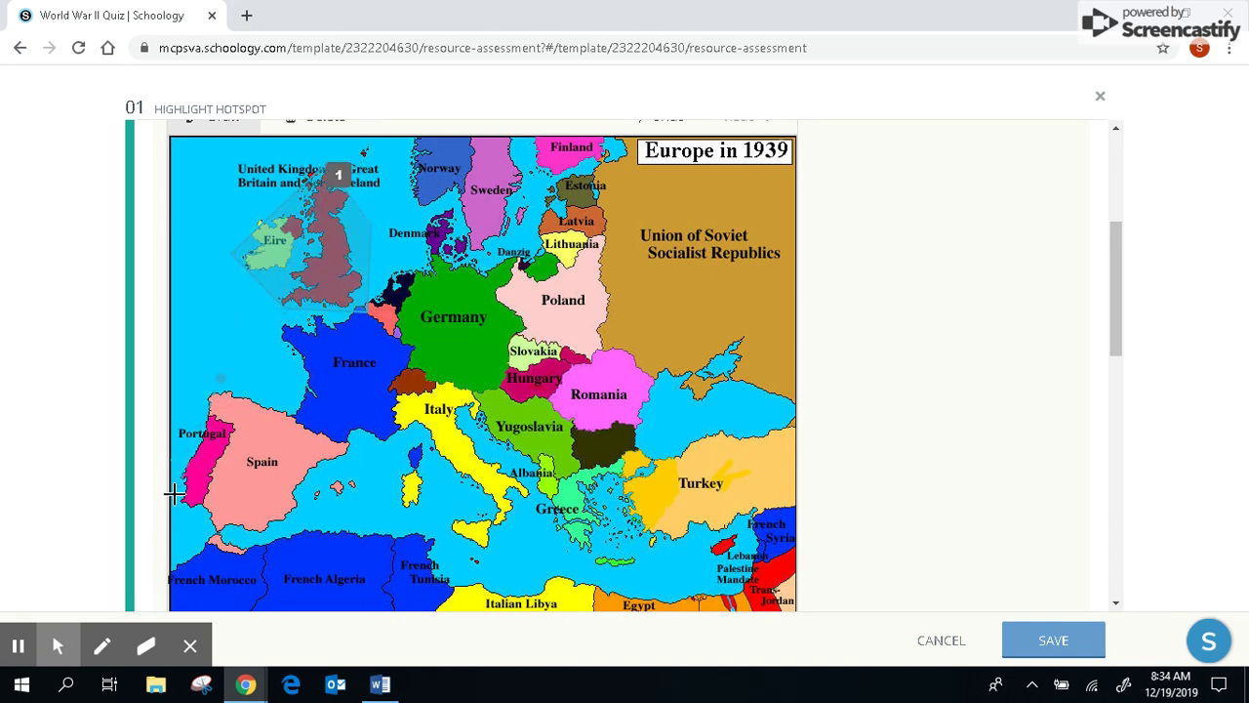
- Outline Spain on the map as a closed hotspot region, leaving out Portugal
click(231, 426)
click(202, 514)
click(223, 542)
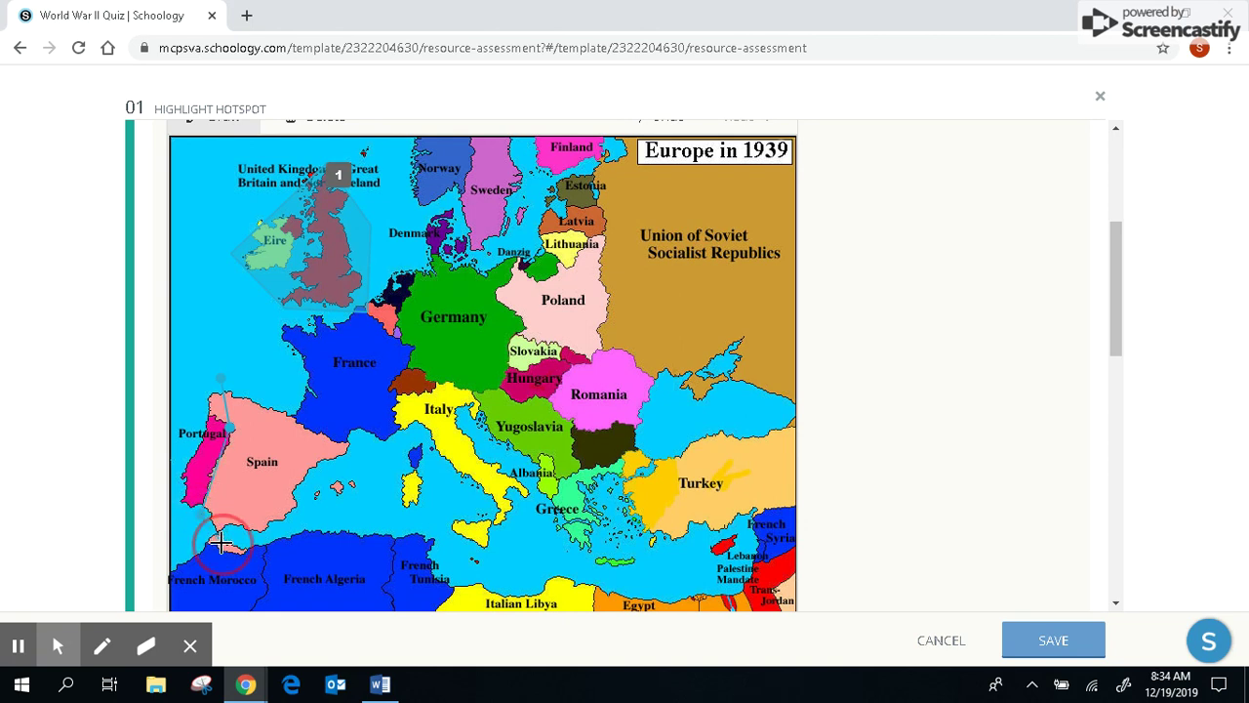
click(288, 530)
click(349, 453)
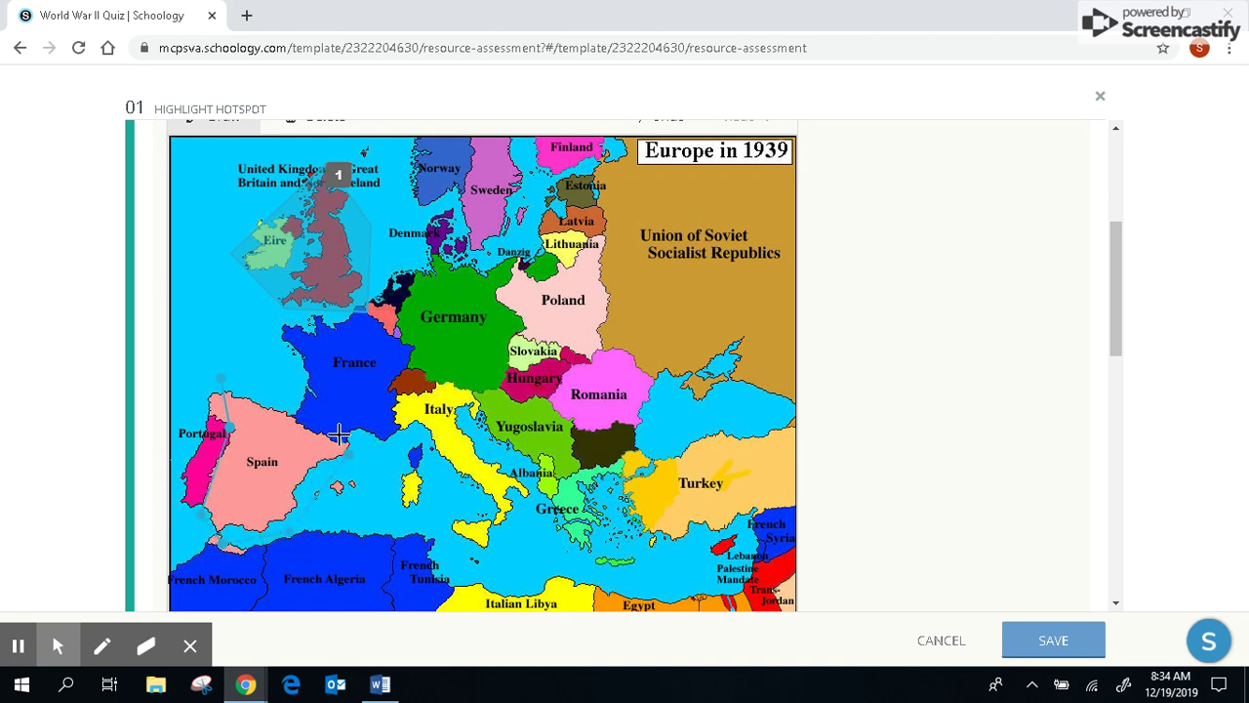
click(342, 433)
click(220, 376)
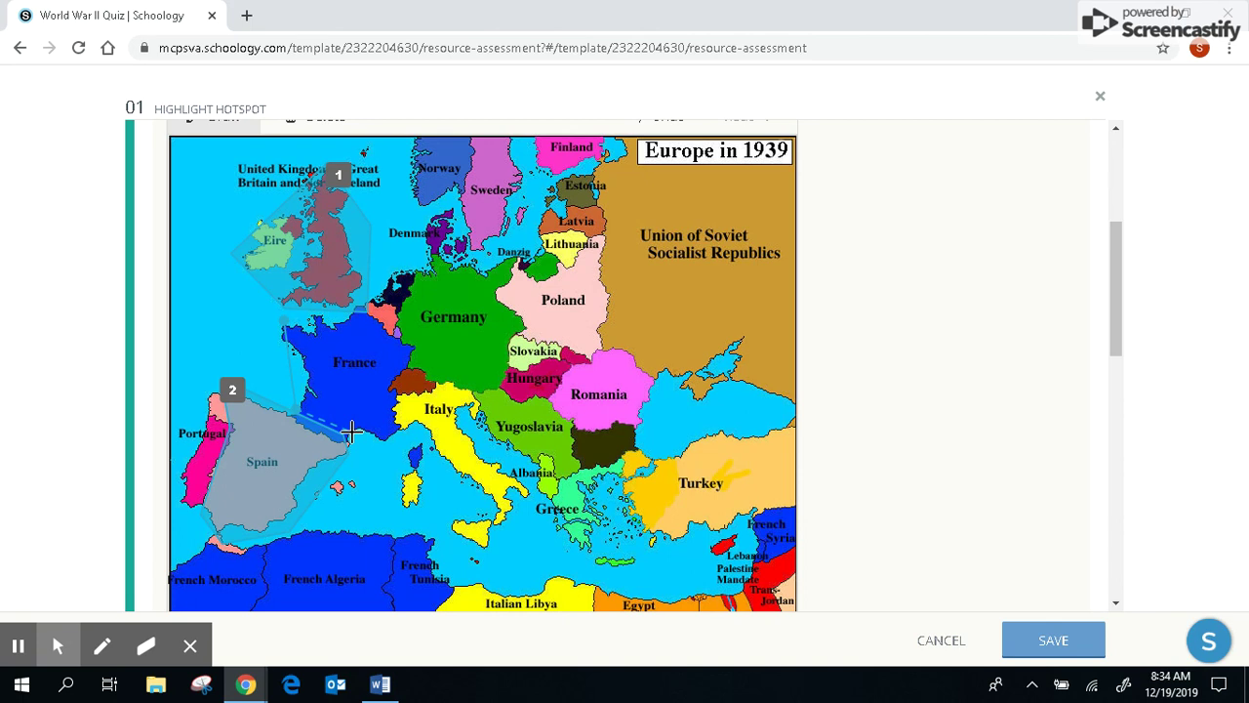
- Outline France on the map as a closed hotspot region
click(394, 429)
click(400, 340)
click(359, 311)
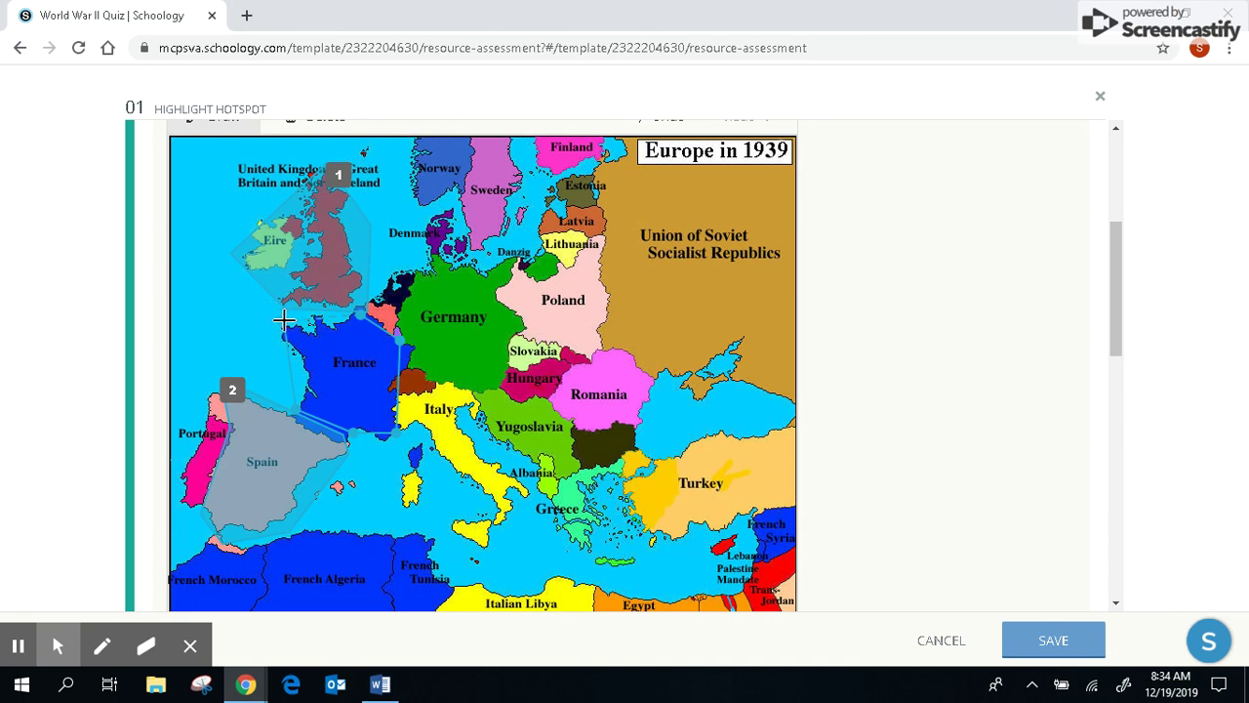
click(285, 321)
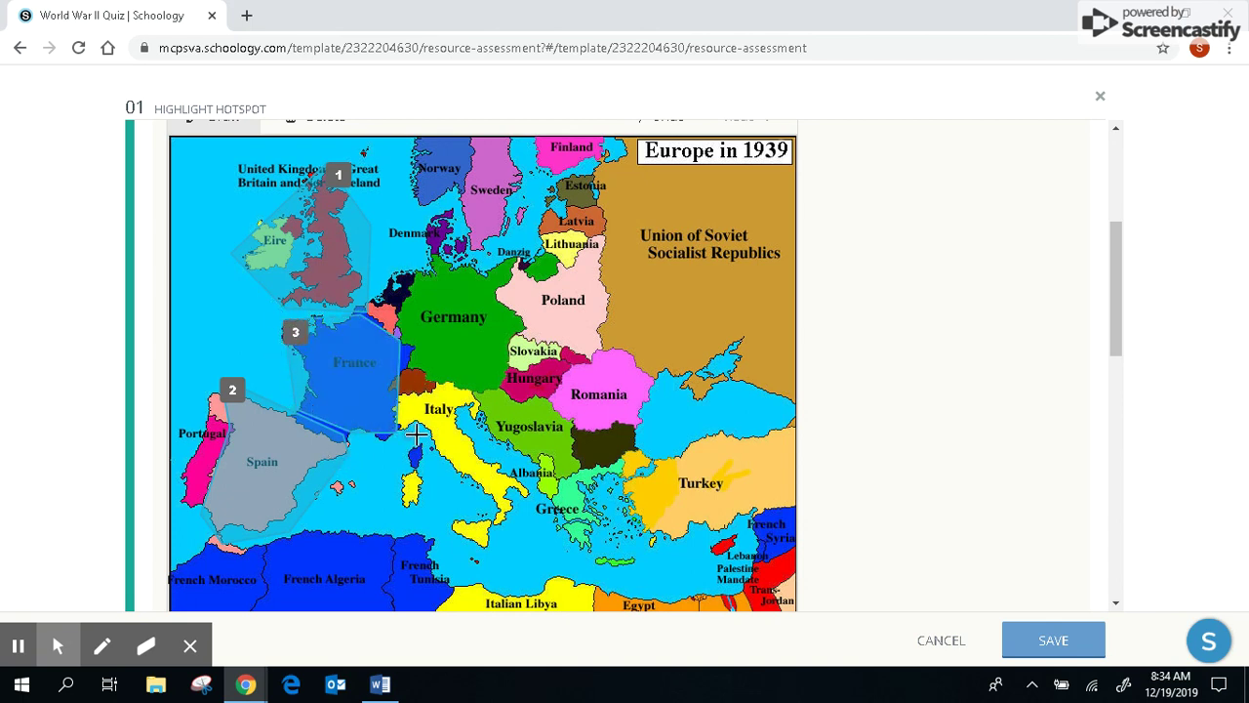
- Outline Italy, including Sicily, as a closed hotspot region on the map
click(484, 504)
click(446, 528)
click(499, 562)
click(532, 495)
click(472, 412)
click(441, 379)
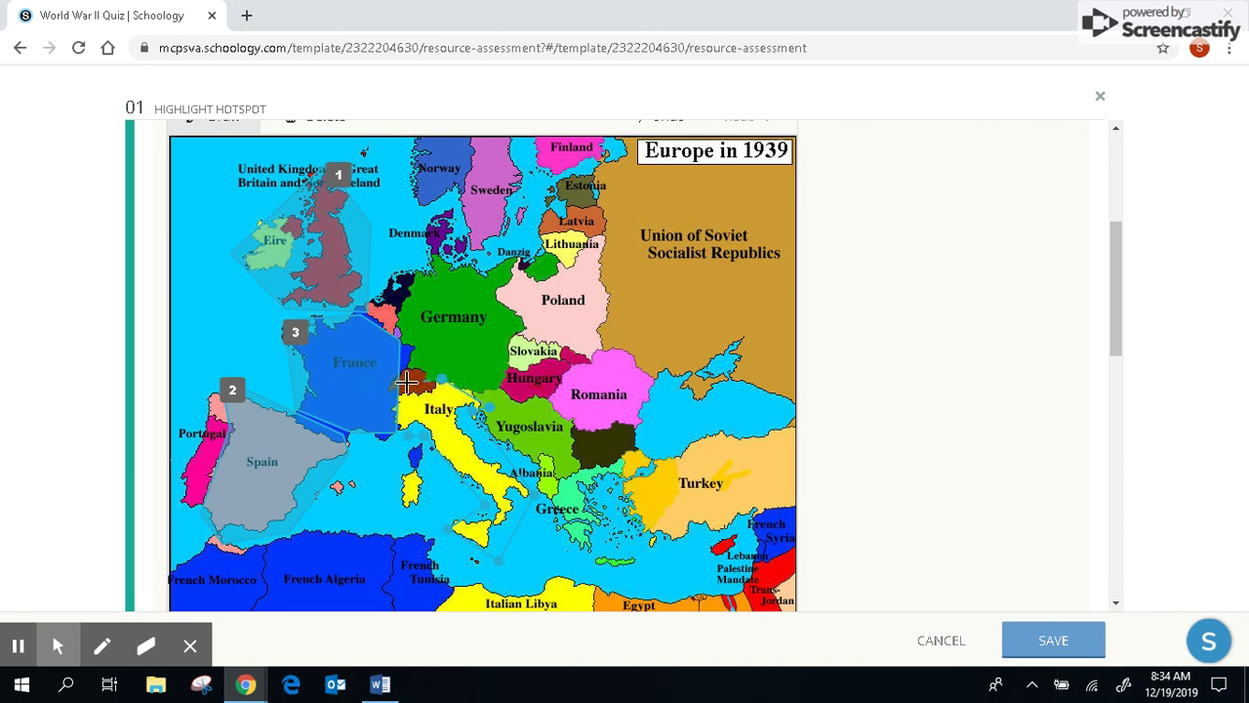
click(404, 382)
double_click(404, 433)
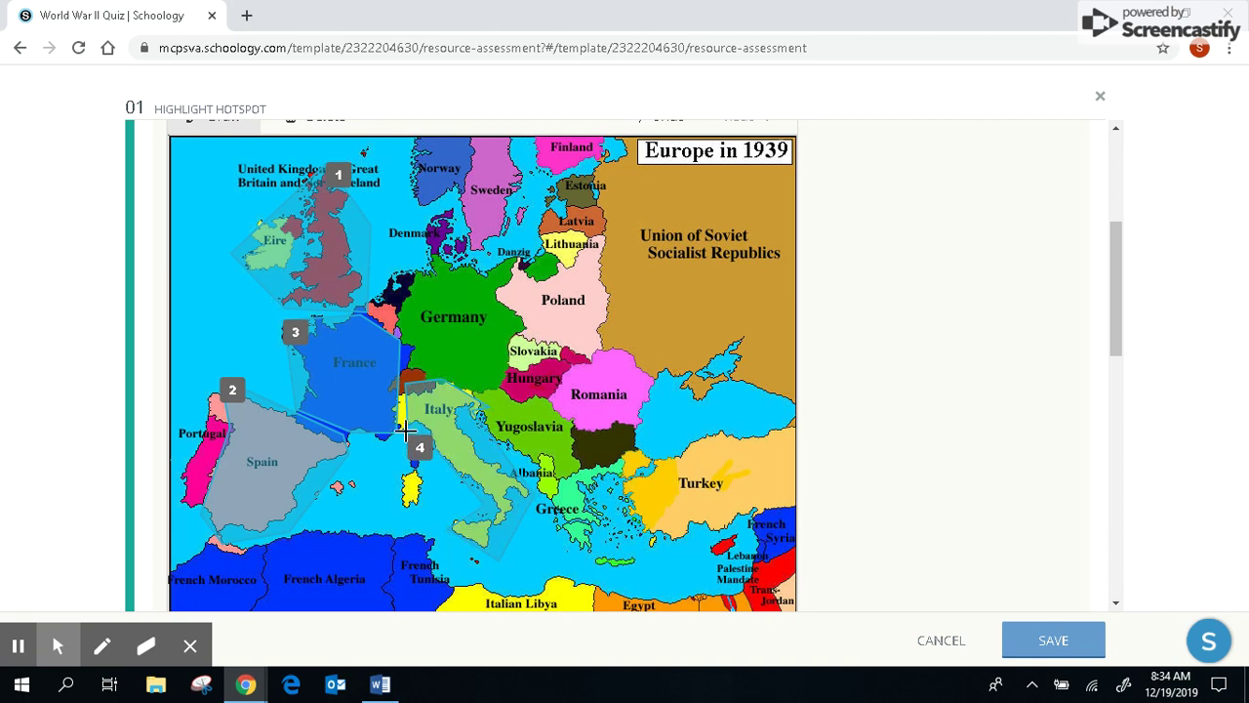
- Draw a closed hotspot region over Germany on the map
click(412, 345)
click(484, 383)
click(517, 320)
click(488, 272)
click(409, 289)
- Draw a closed hotspot region over the Union of Soviet Socialist Republics on the map
click(614, 184)
click(610, 347)
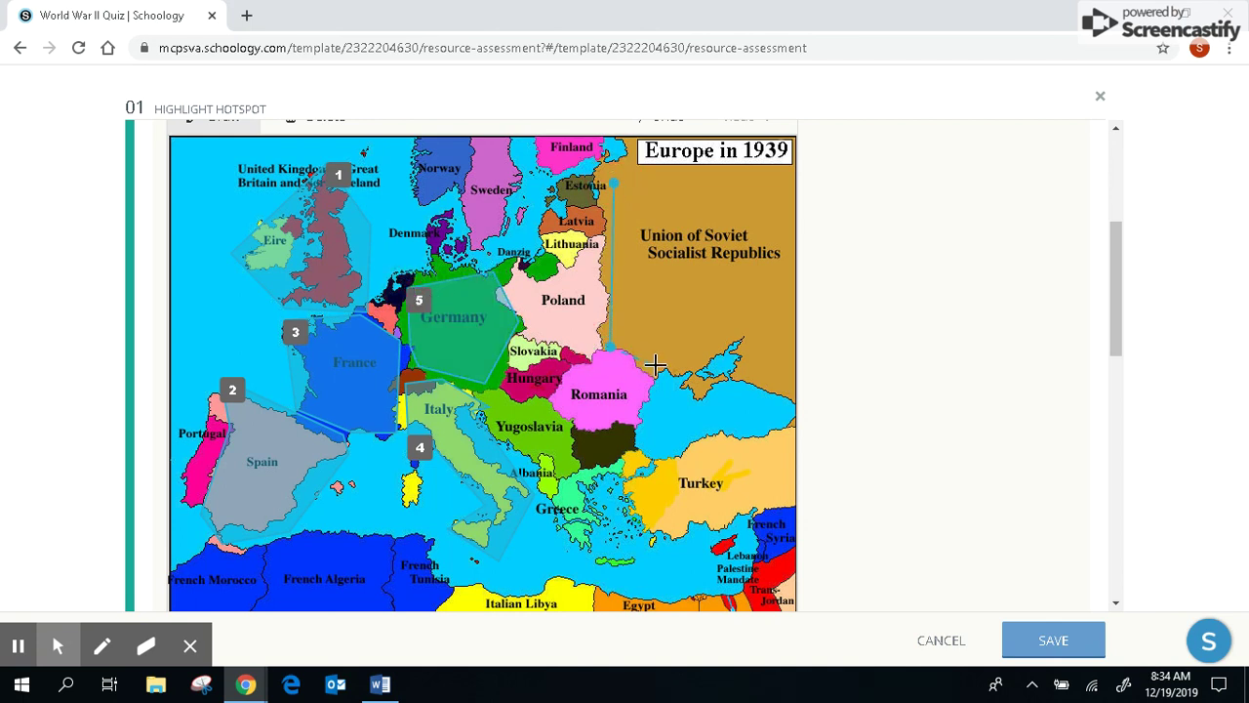
click(786, 381)
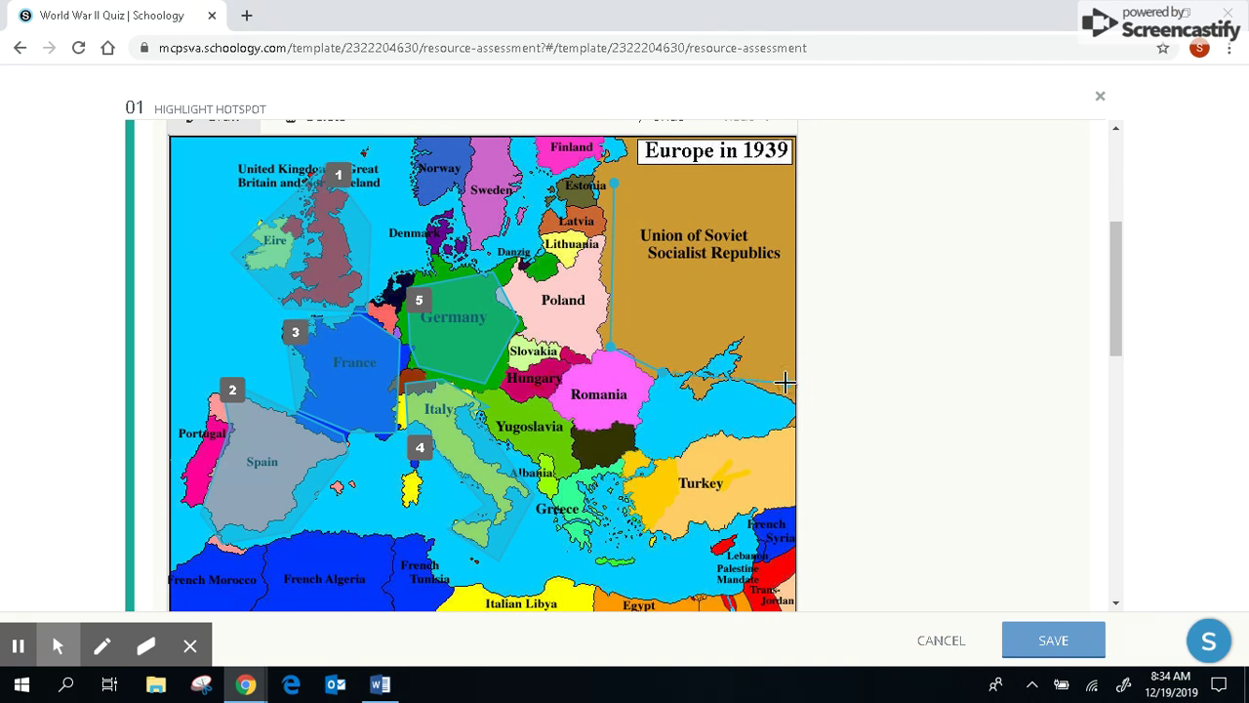
click(784, 180)
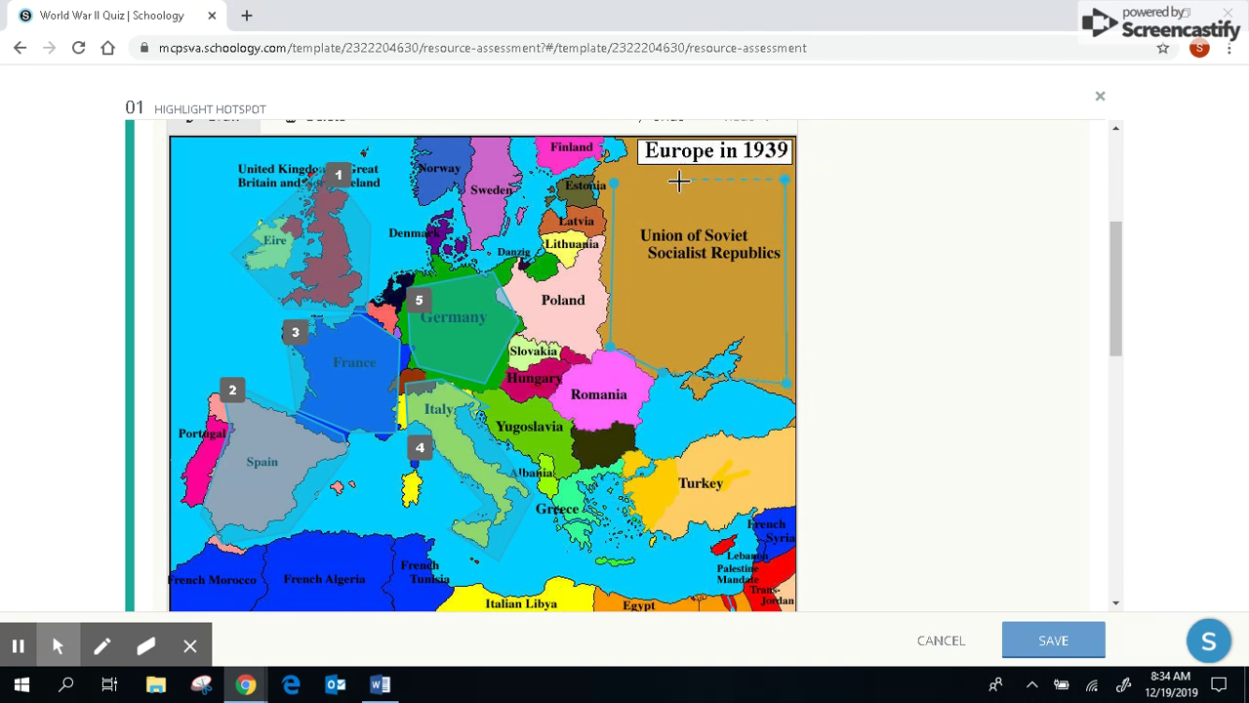
click(613, 183)
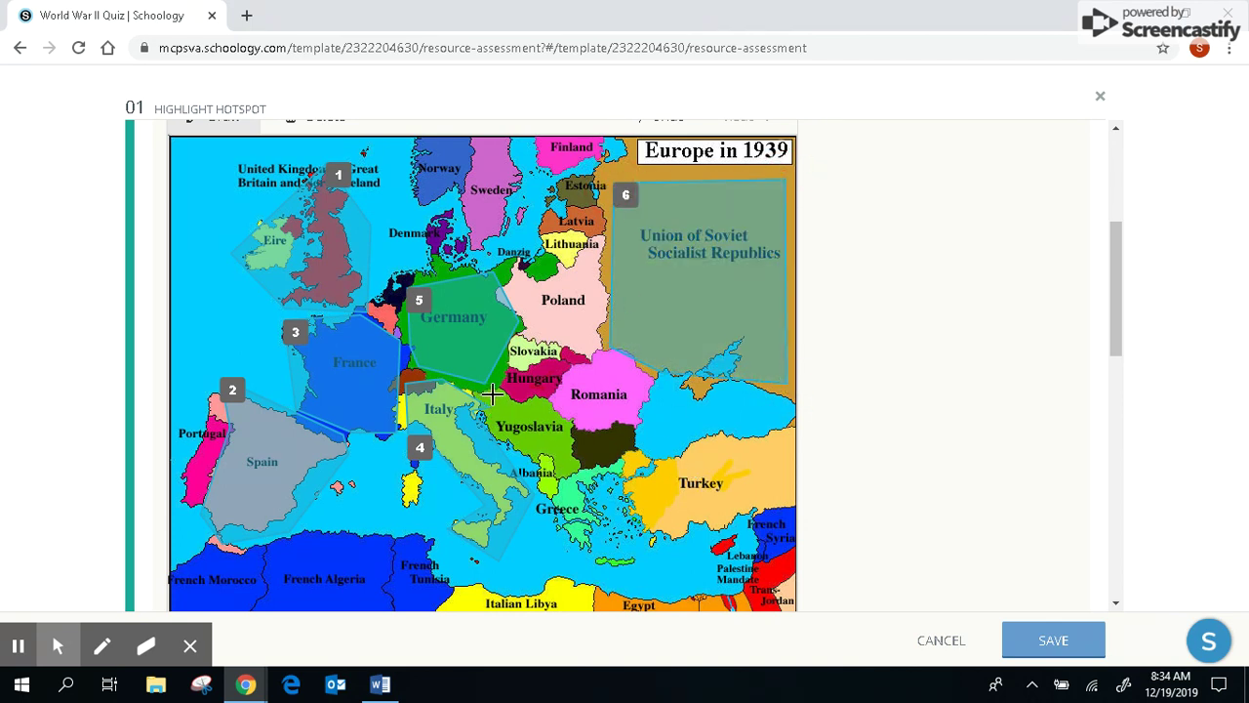
- Outline Yugoslavia on the map as a closed hotspot region
click(574, 436)
click(586, 472)
click(558, 483)
click(500, 439)
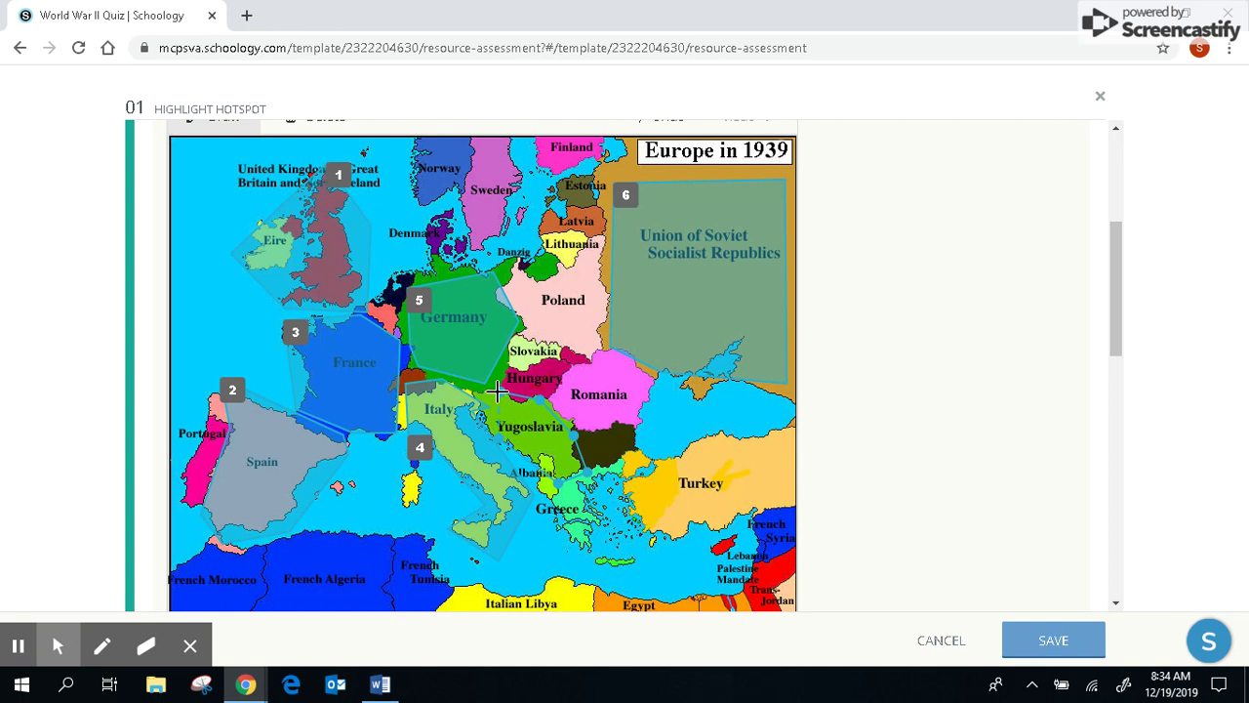
click(498, 390)
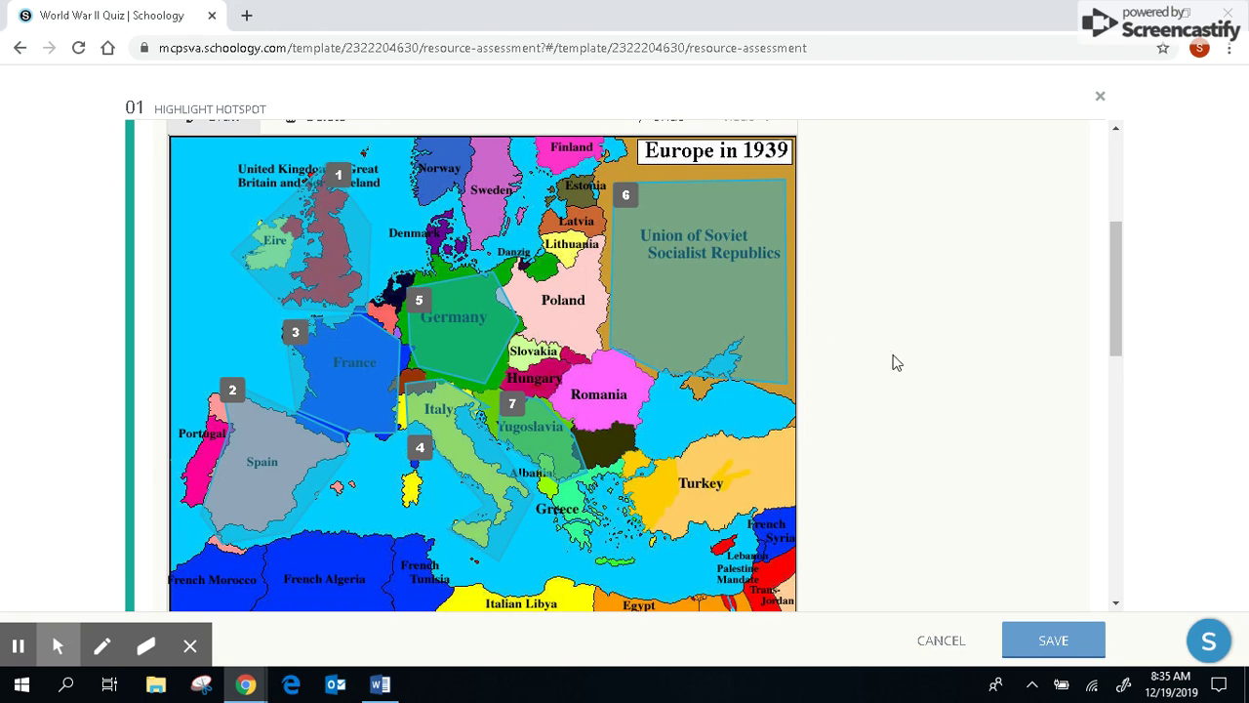
- Mark the Yugoslavia region as the correct answer and save the Archduke Ferdinand question
scroll(929, 369, down, 4)
scroll(929, 369, up, 4)
scroll(866, 423, down, 4)
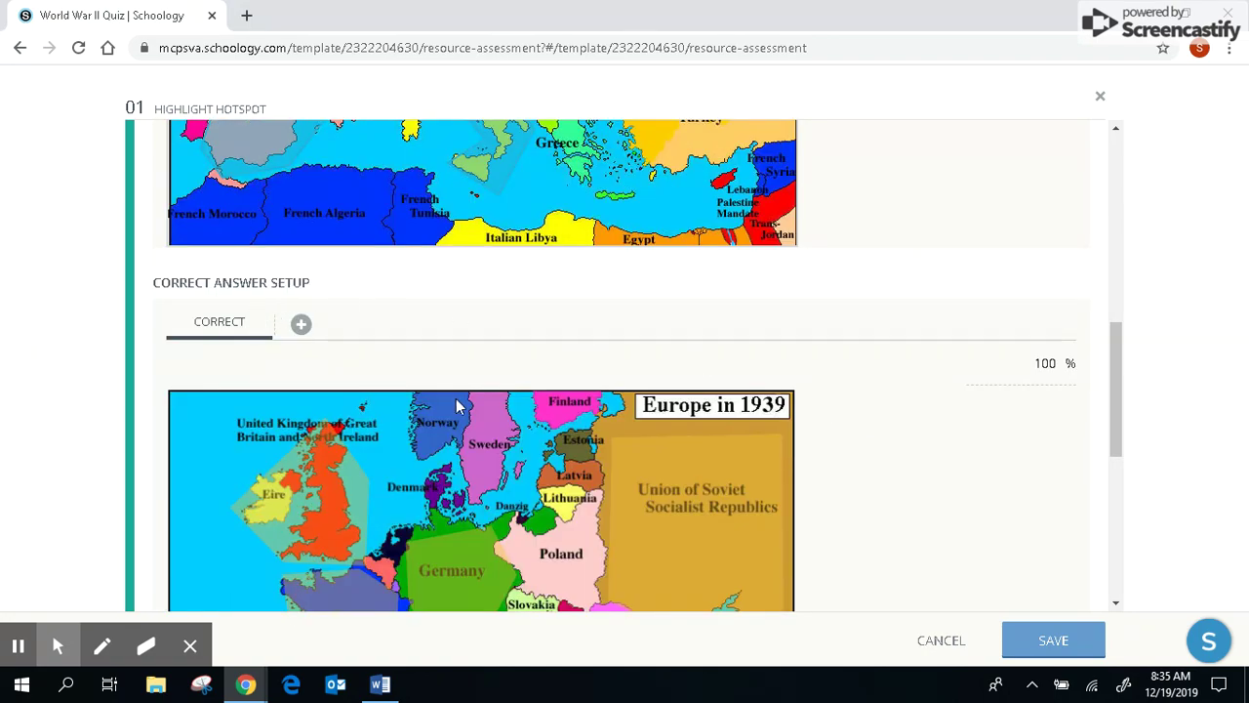
scroll(459, 404, down, 3)
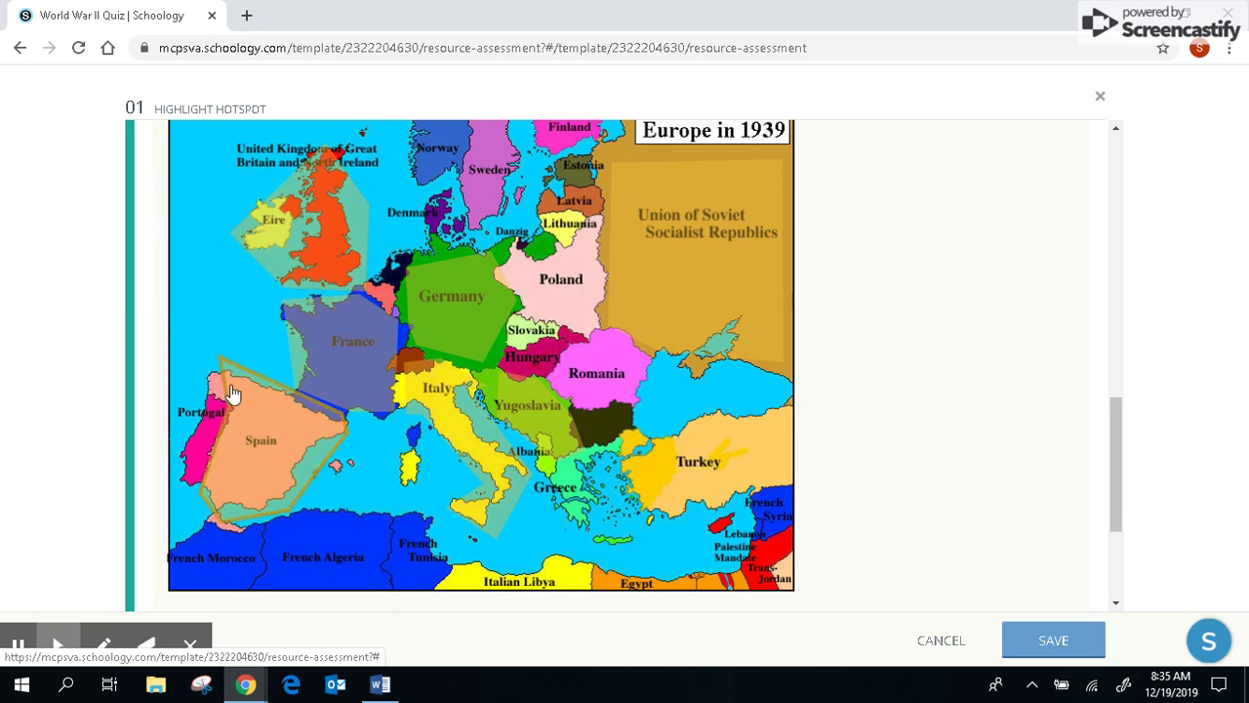
scroll(520, 376, up, 10)
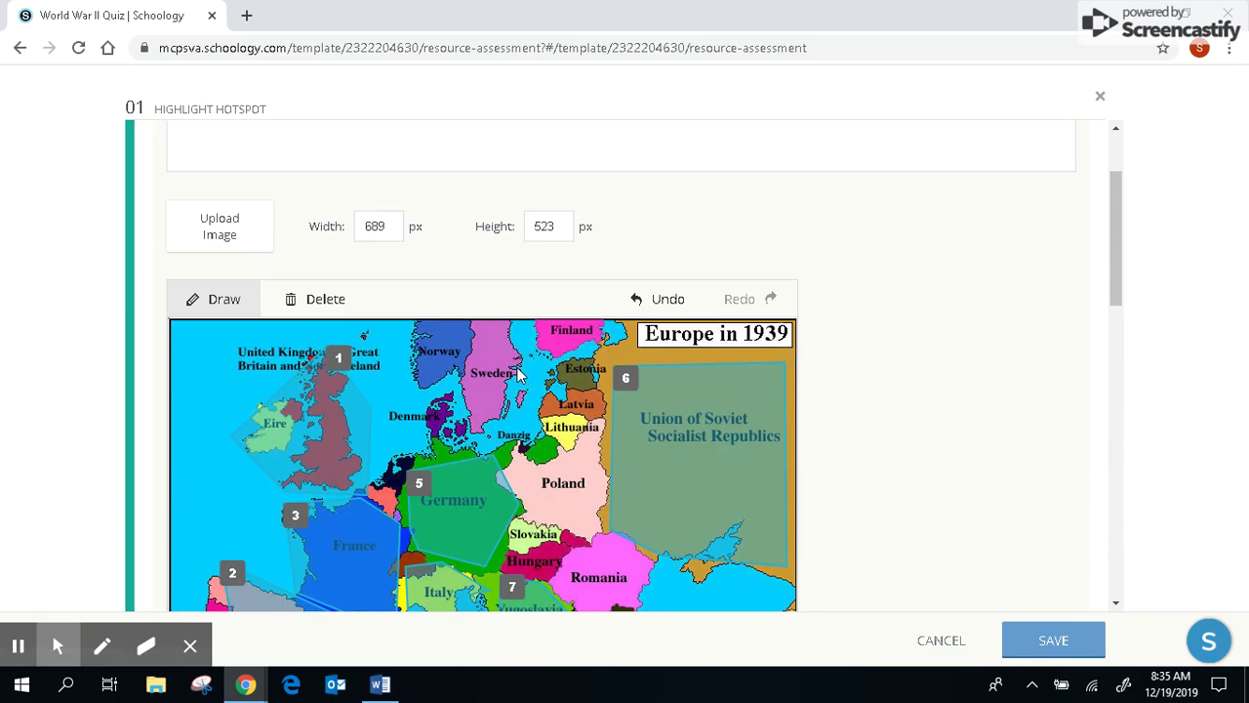
scroll(414, 293, down, 10)
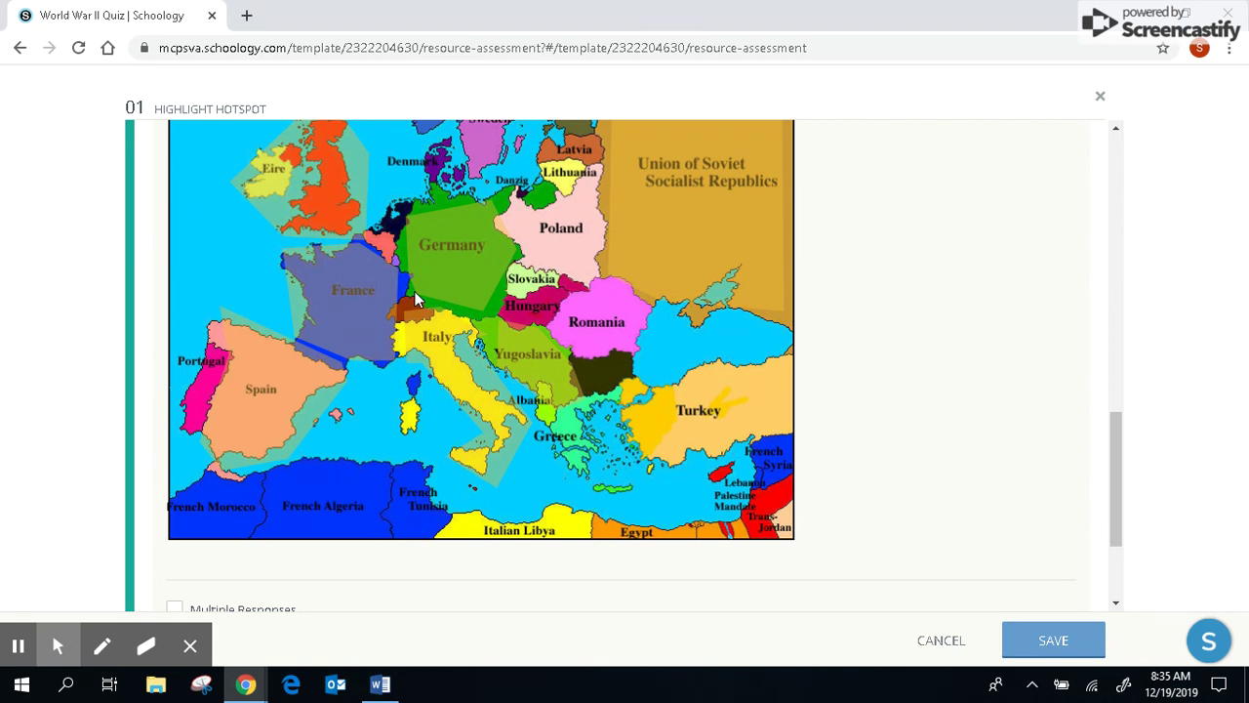
click(543, 365)
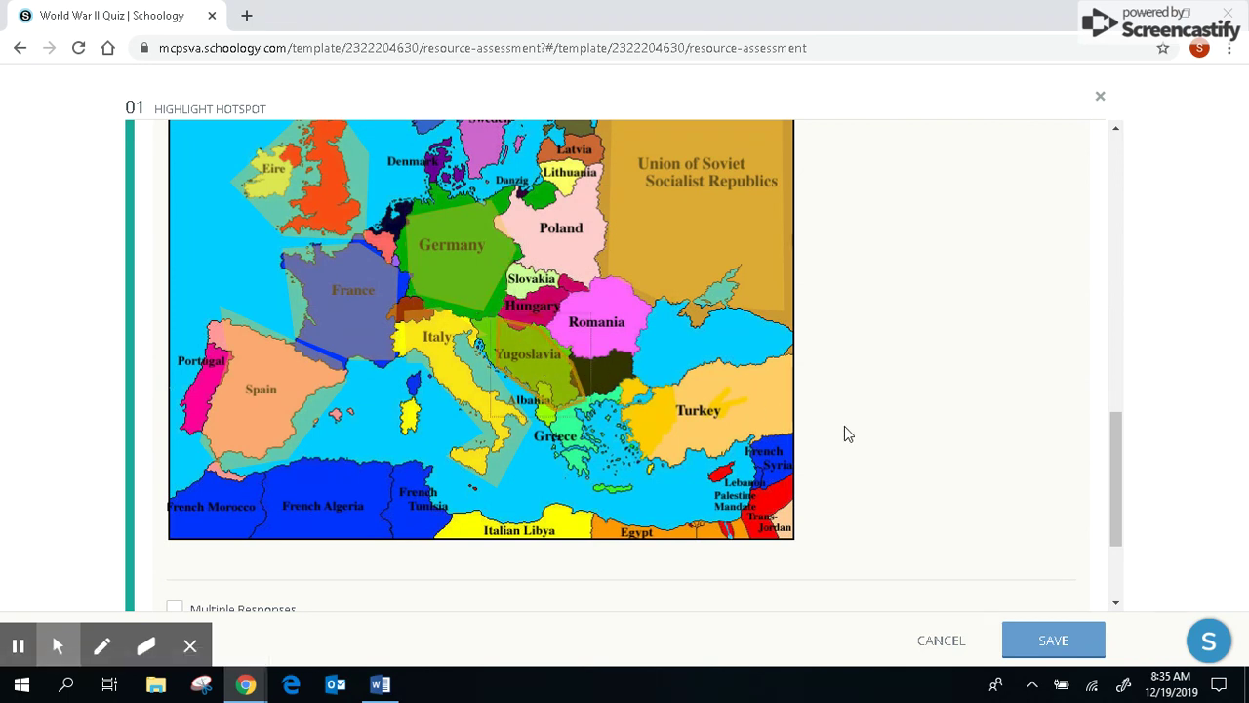
scroll(881, 444, down, 2)
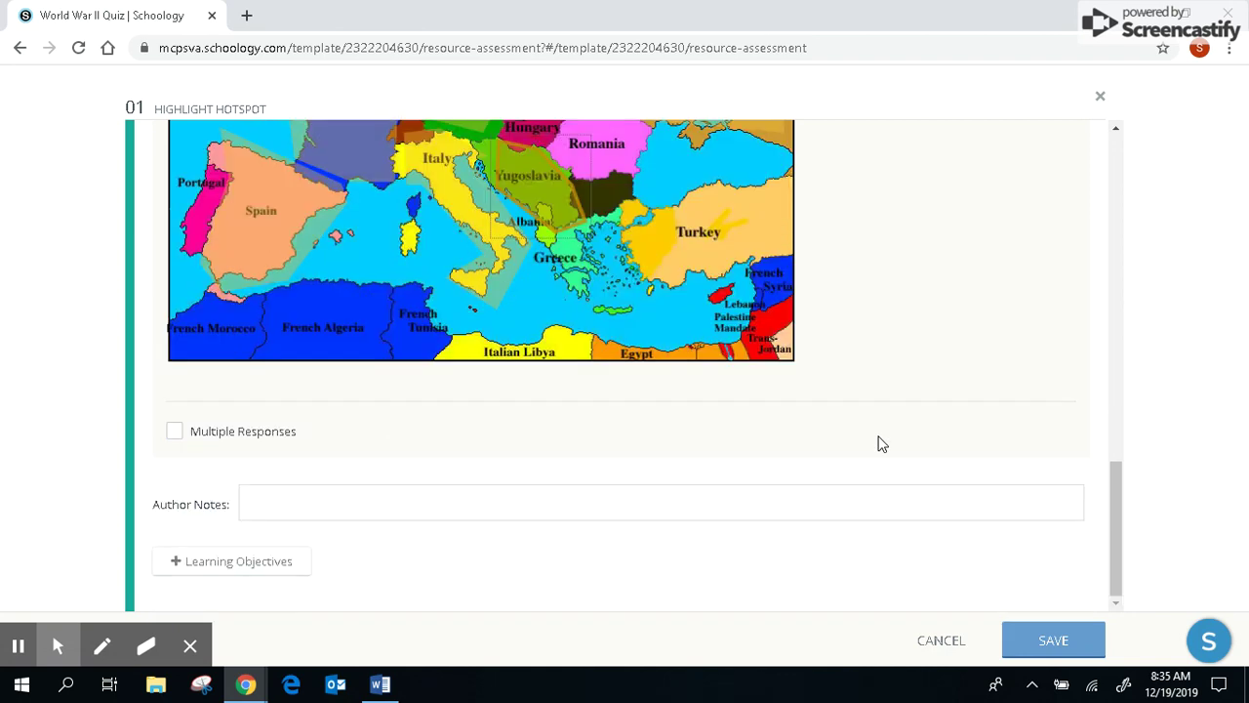
click(1053, 640)
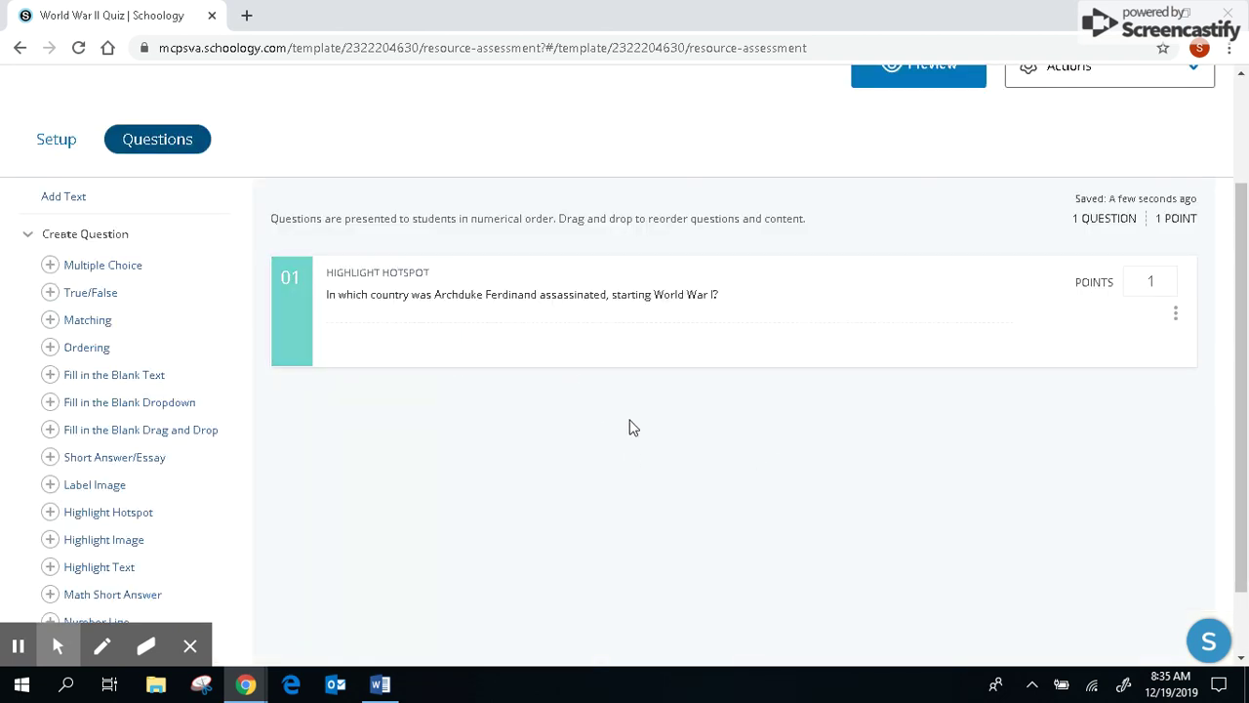
- Duplicate the Archduke Ferdinand hotspot question and open the copy for editing
click(1176, 312)
click(1152, 346)
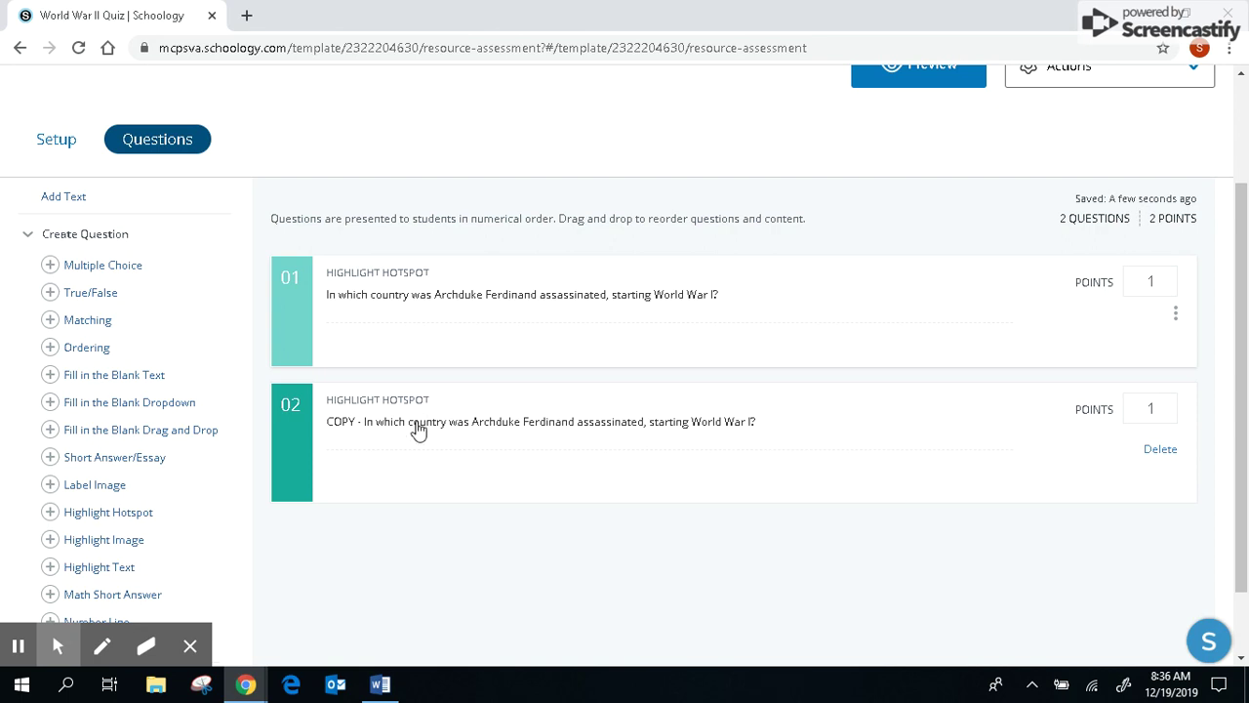
click(417, 430)
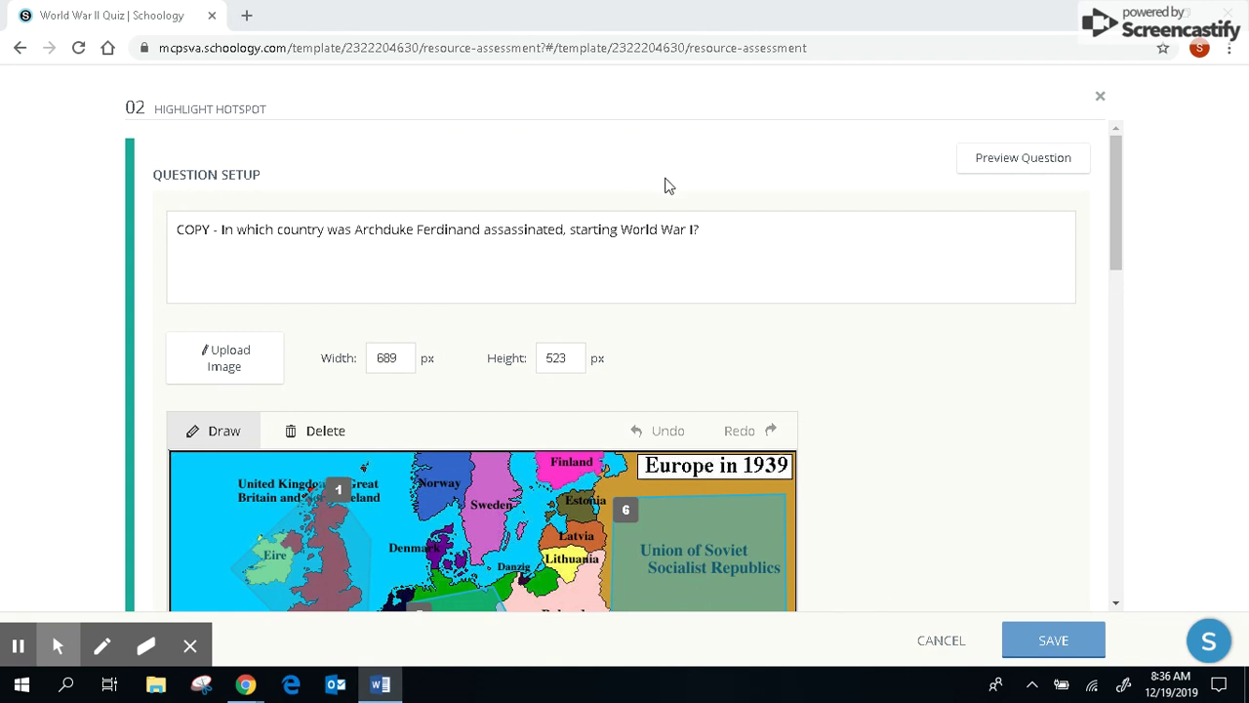
- Replace the copy's question text with "Which country left the first world war before Germany was defeated?" as plain text without list numbering
triple_click(739, 232)
key(ctrl+v)
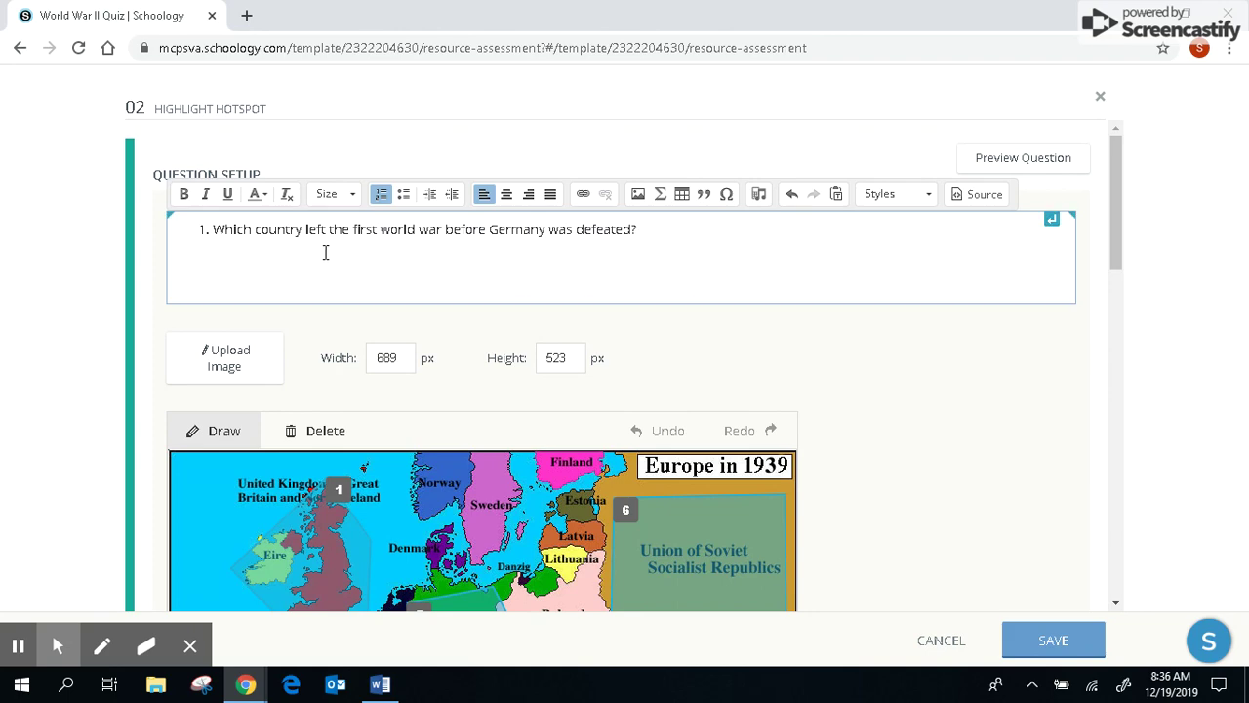
click(211, 229)
key(BackSpace)
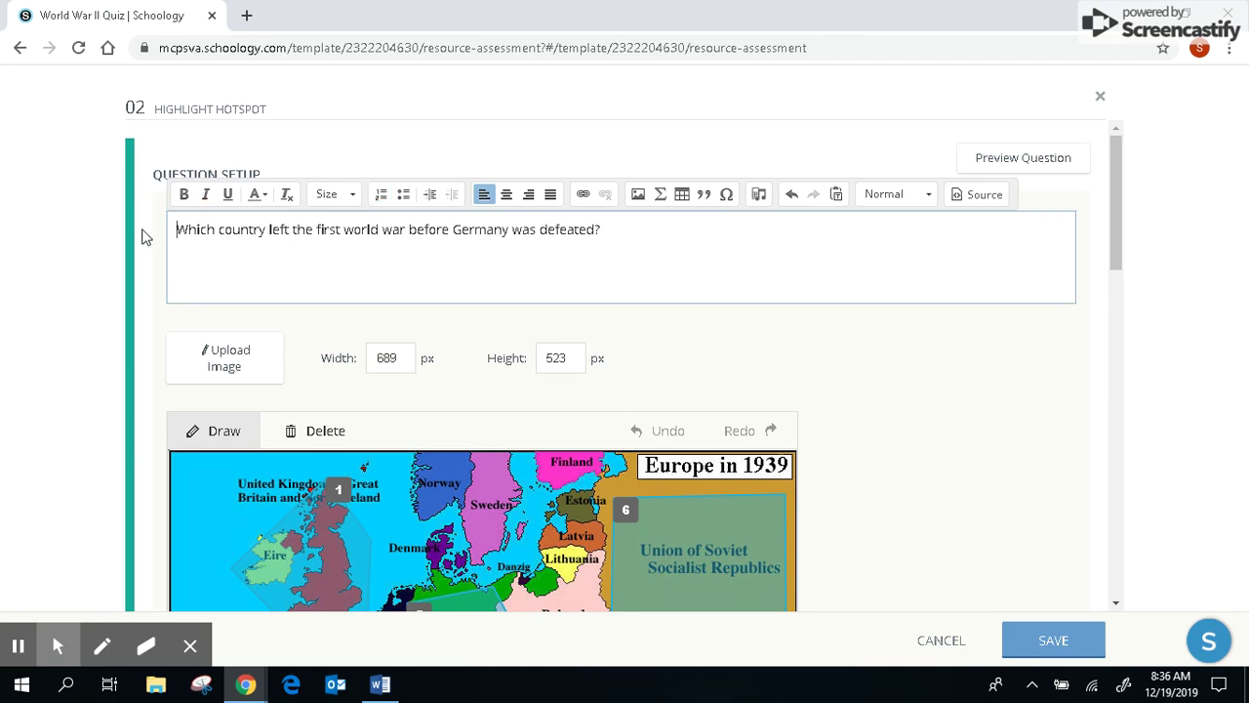
- Set the Union of Soviet Socialist Republics region as the second question's correct answer and save the question
scroll(517, 298, down, 4)
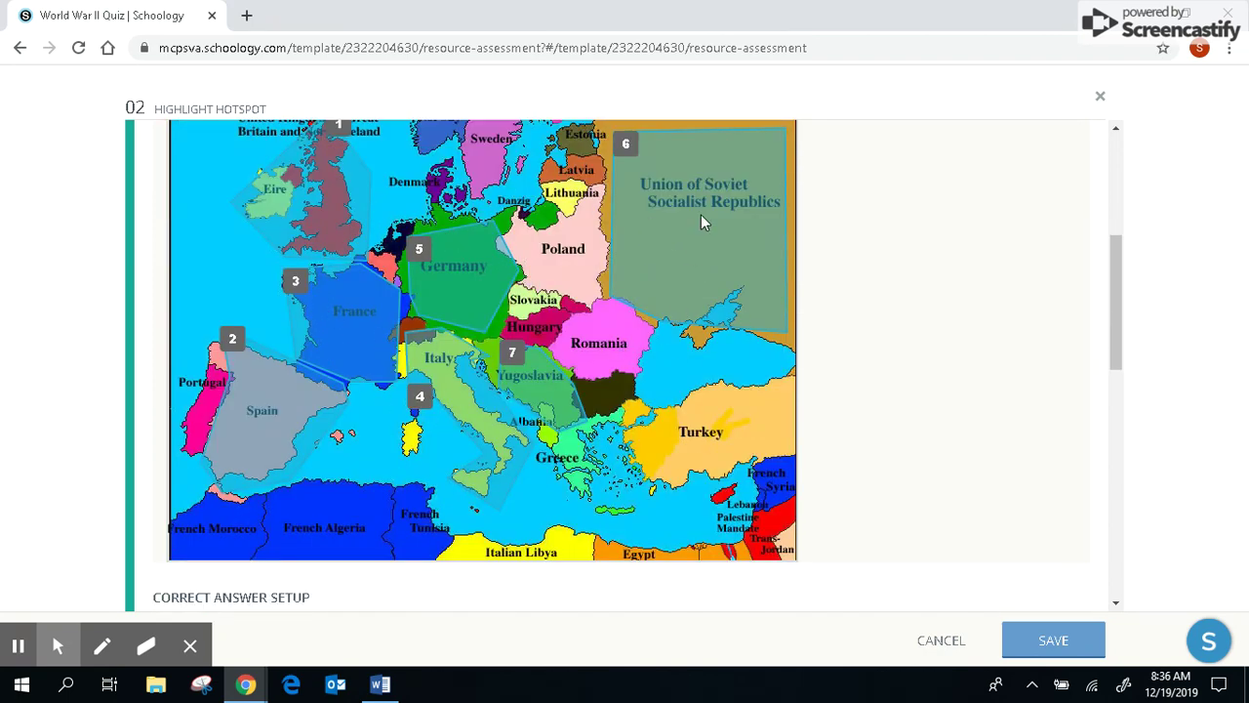
scroll(694, 221, down, 5)
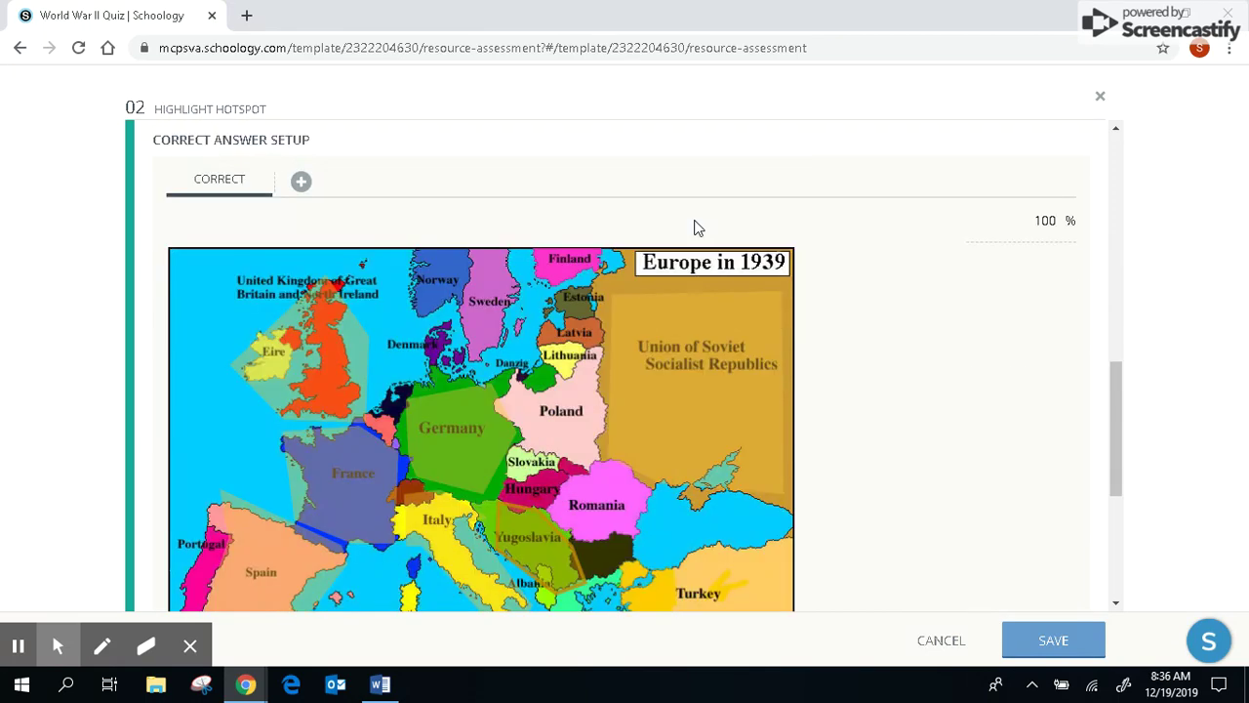
scroll(538, 416, down, 2)
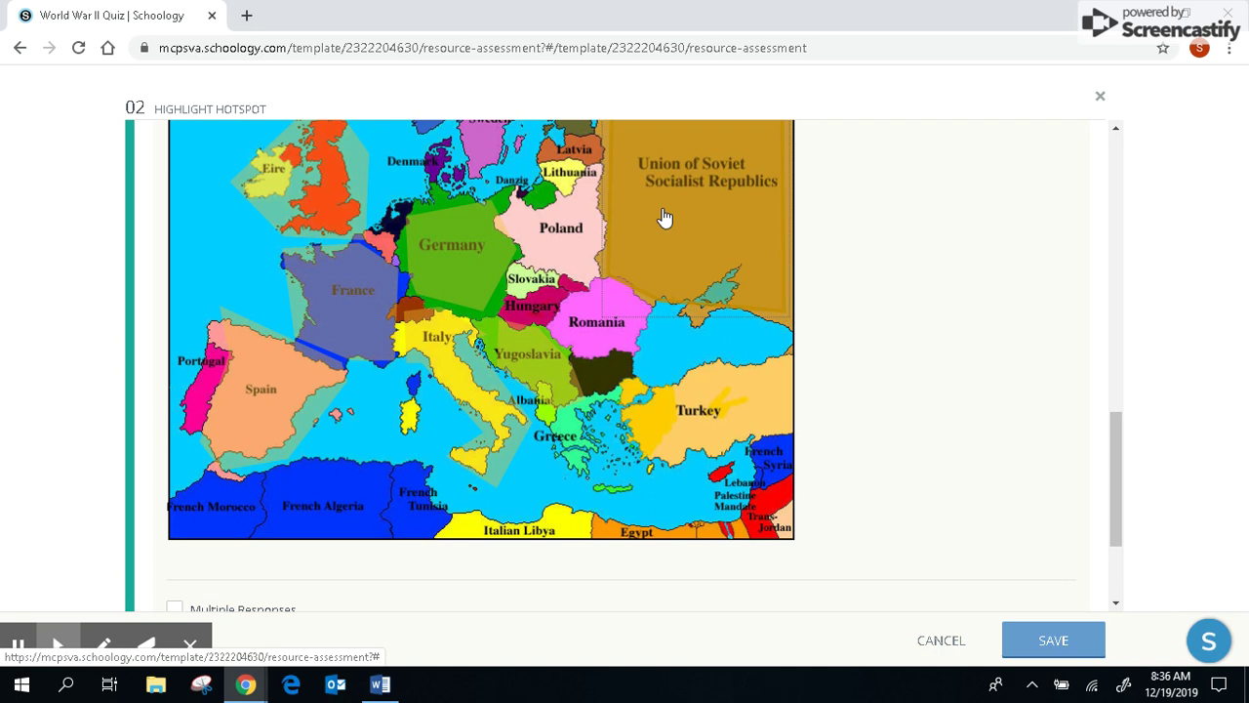
click(1054, 642)
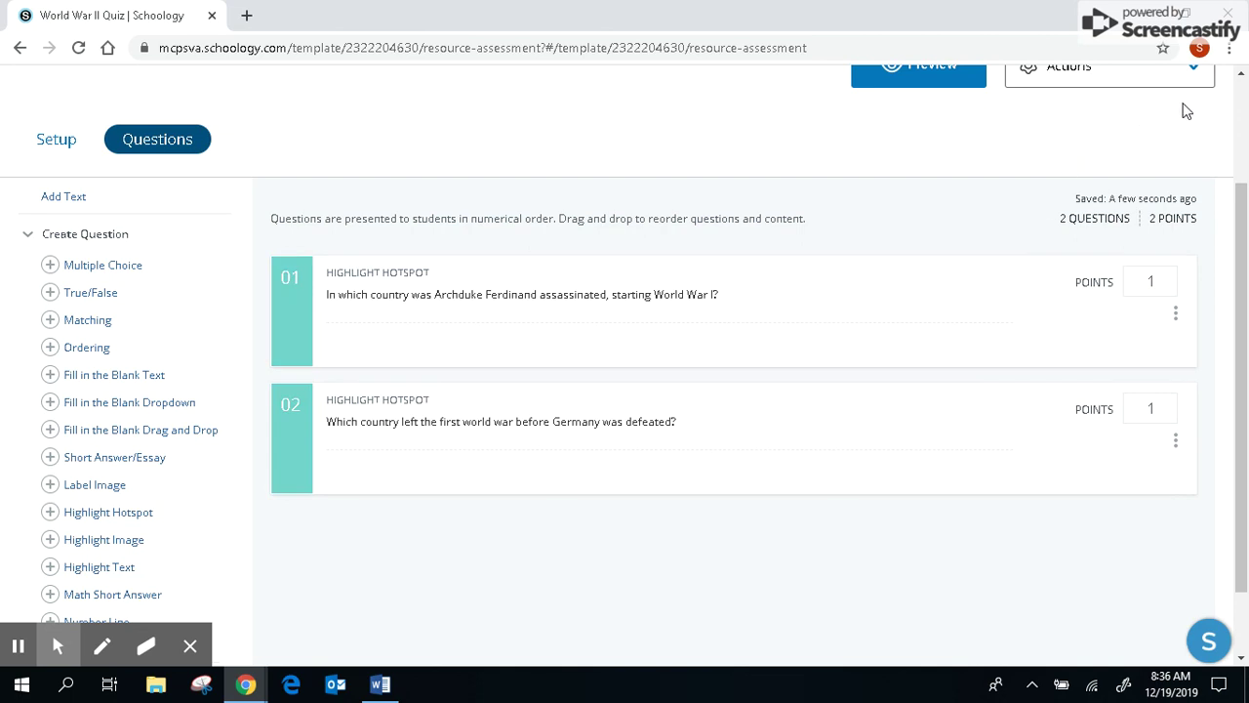
click(1227, 51)
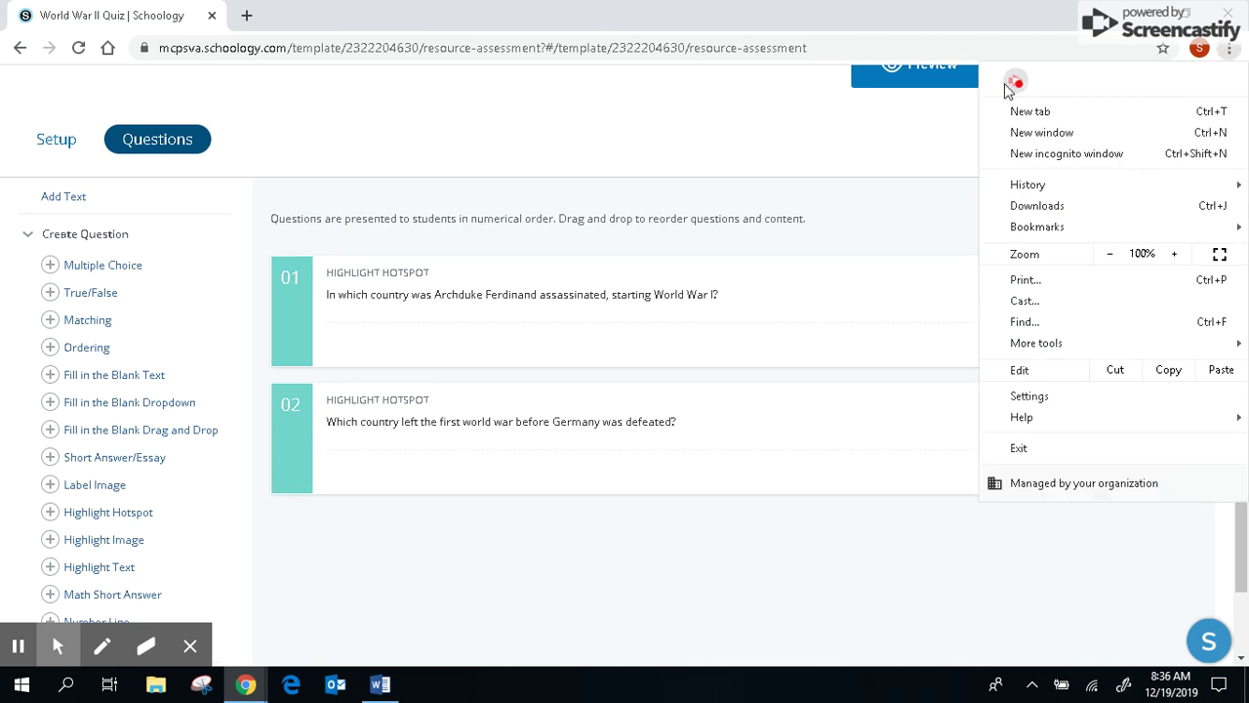